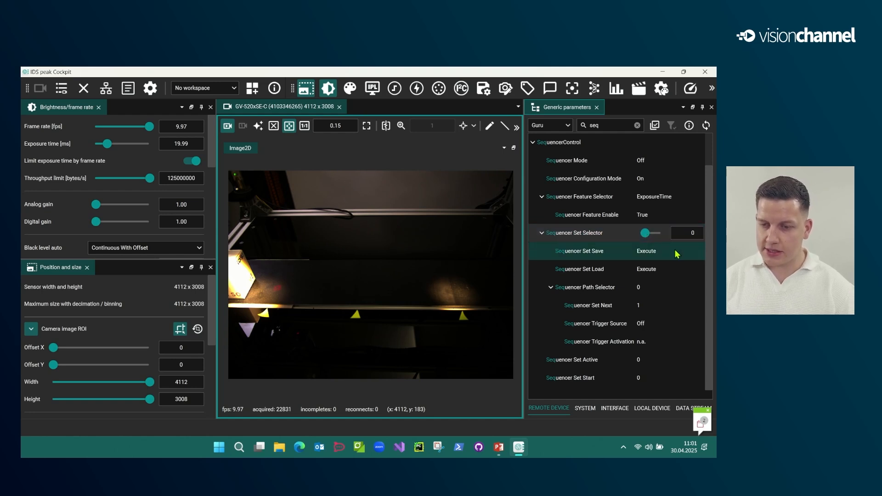
Set the sequencer trigger source of sequencer set 0 to ExposureStart.
{"action": "left_click", "coordinate": [657, 325]}
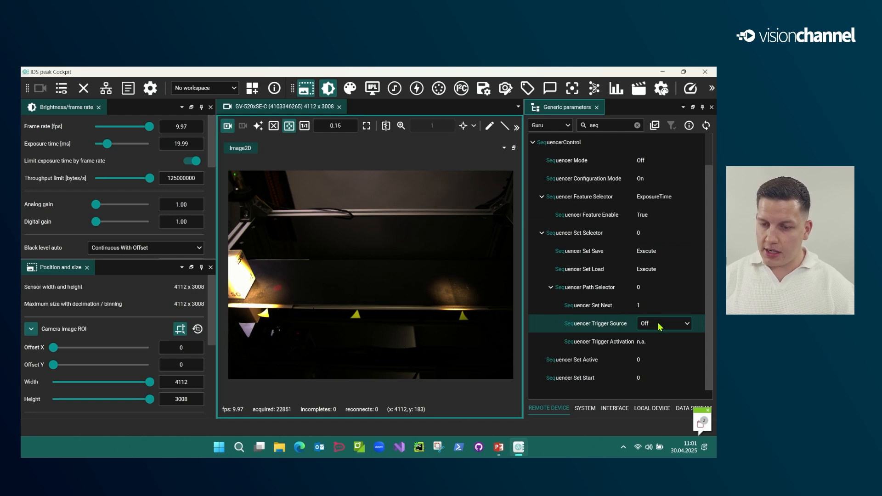
{"action": "left_click", "coordinate": [665, 324]}
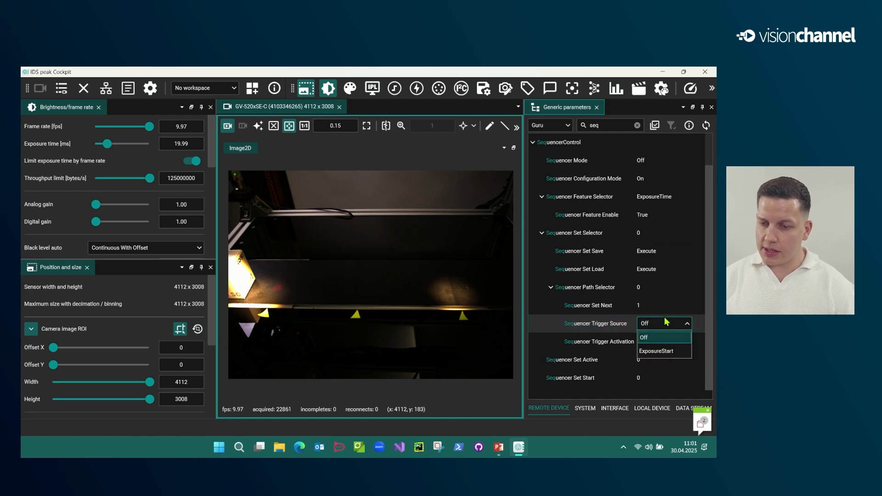
{"action": "left_click", "coordinate": [657, 352]}
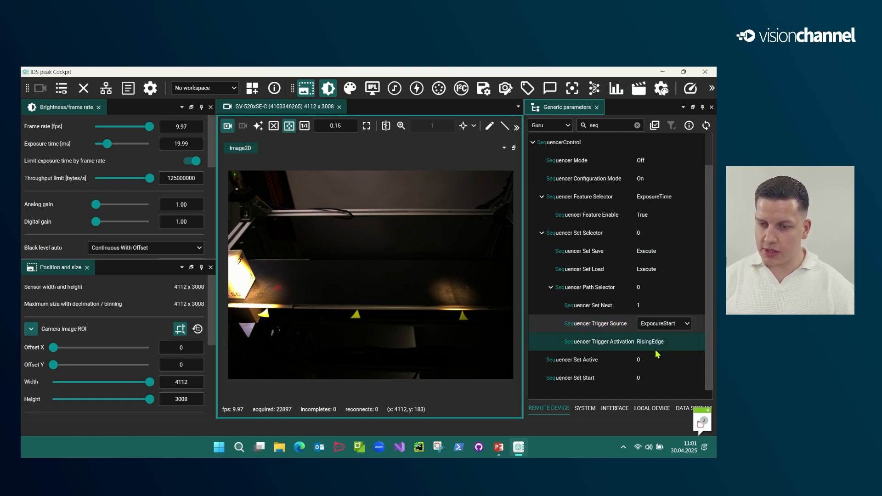
Select sequencer set 1 and set its sequencer trigger source to ExposureStart.
{"action": "left_click", "coordinate": [643, 233]}
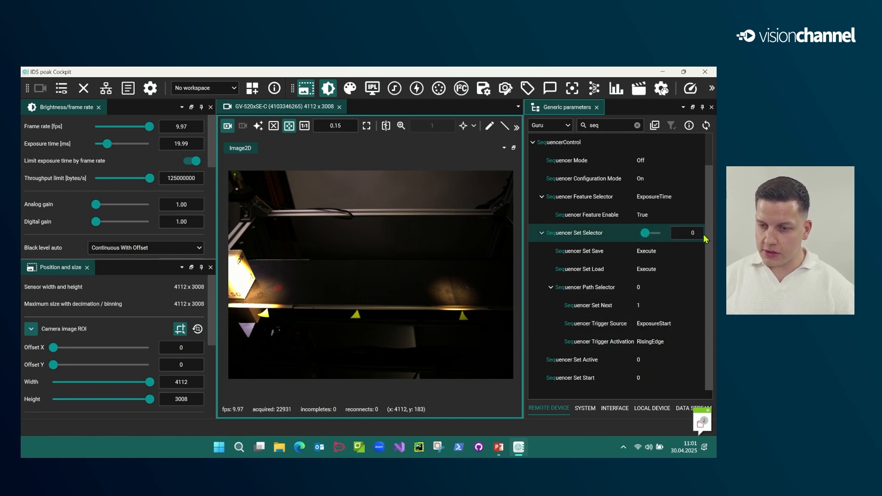
{"action": "left_click_drag", "start_coordinate": [522, 241], "coordinate": [508, 241]}
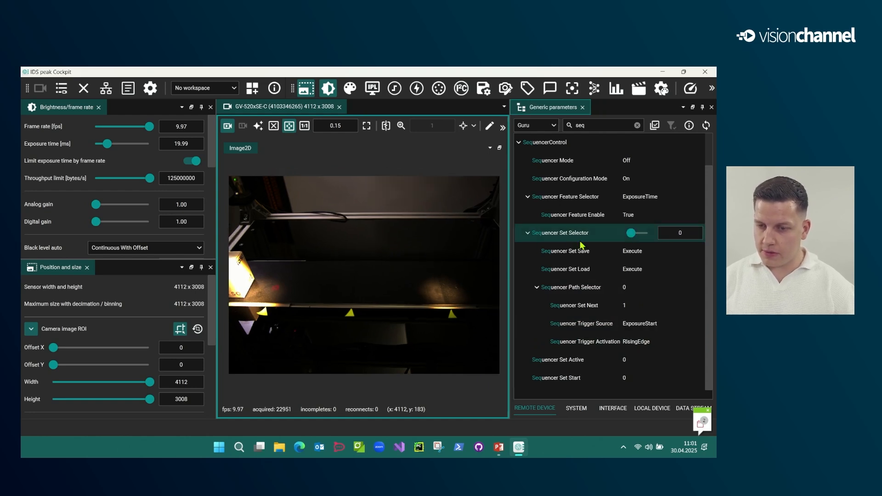
{"action": "left_click", "coordinate": [699, 232]}
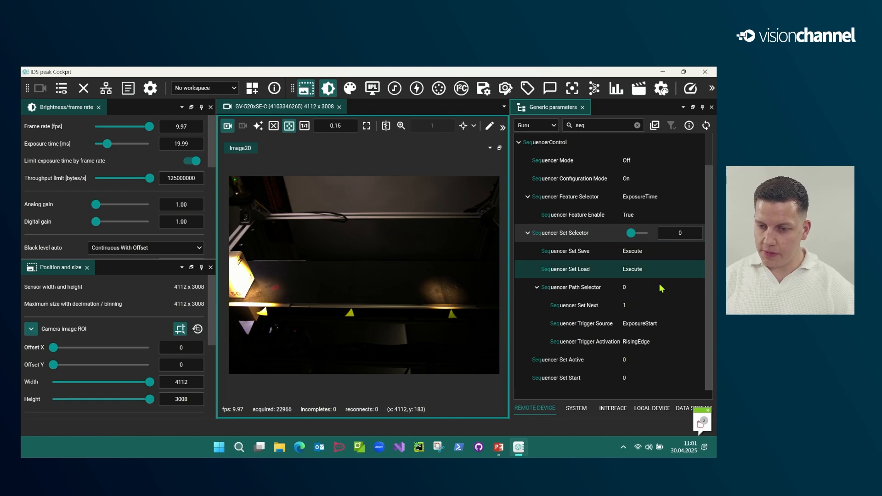
{"action": "left_click", "coordinate": [650, 325]}
{"action": "left_click", "coordinate": [642, 349]}
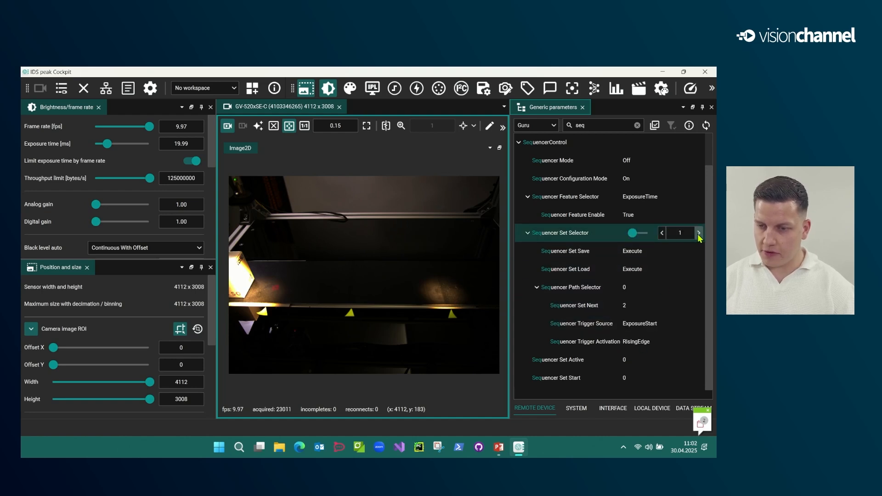
Select sequencer set 2 and set its sequencer trigger source to ExposureStart.
{"action": "left_click", "coordinate": [699, 232]}
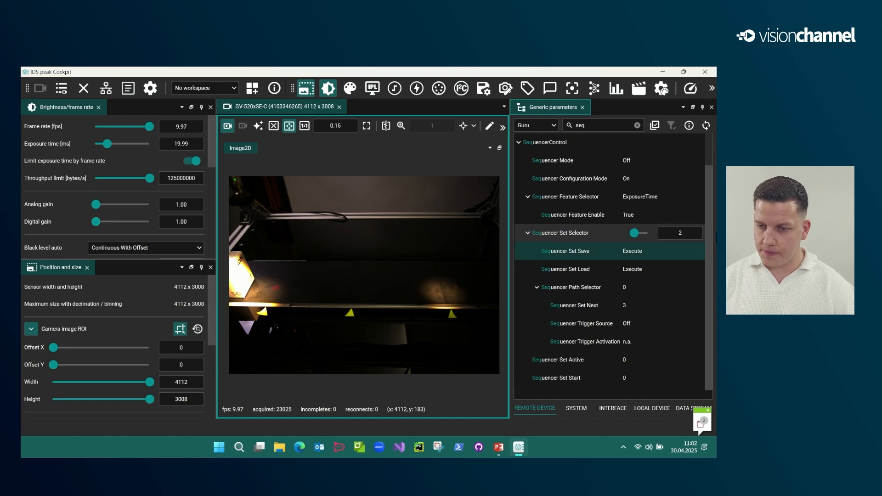
{"action": "left_click", "coordinate": [642, 322]}
{"action": "left_click", "coordinate": [645, 325]}
{"action": "left_click", "coordinate": [645, 349]}
Set Sequencer Set Next of set 2 to 0 so the sequence loops back to the first set.
{"action": "left_click", "coordinate": [641, 310]}
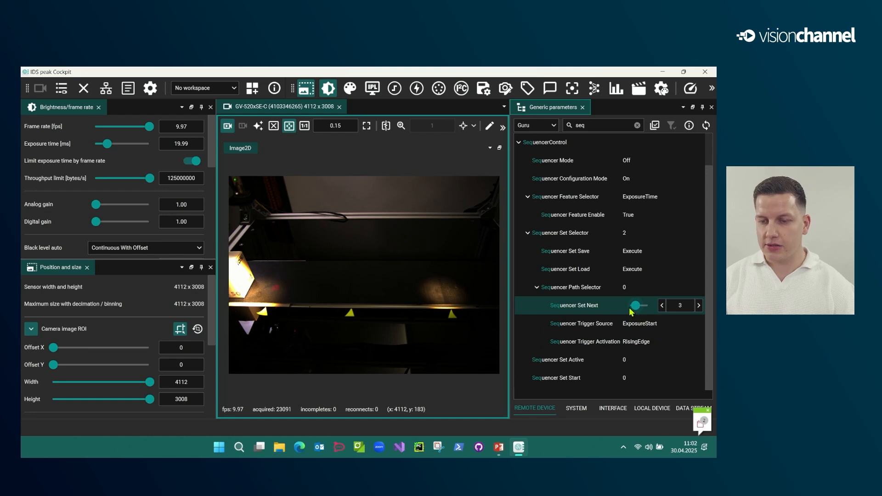
{"action": "left_click_drag", "start_coordinate": [635, 309], "coordinate": [620, 313]}
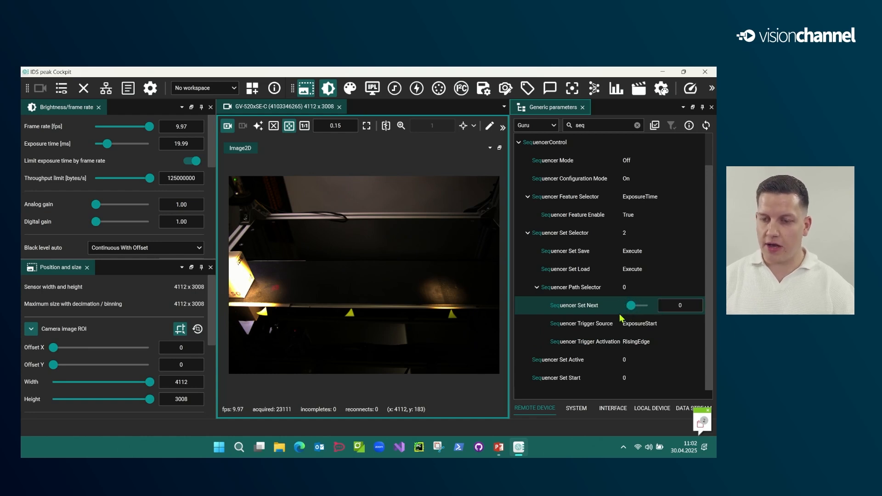
{"action": "left_click", "coordinate": [661, 273]}
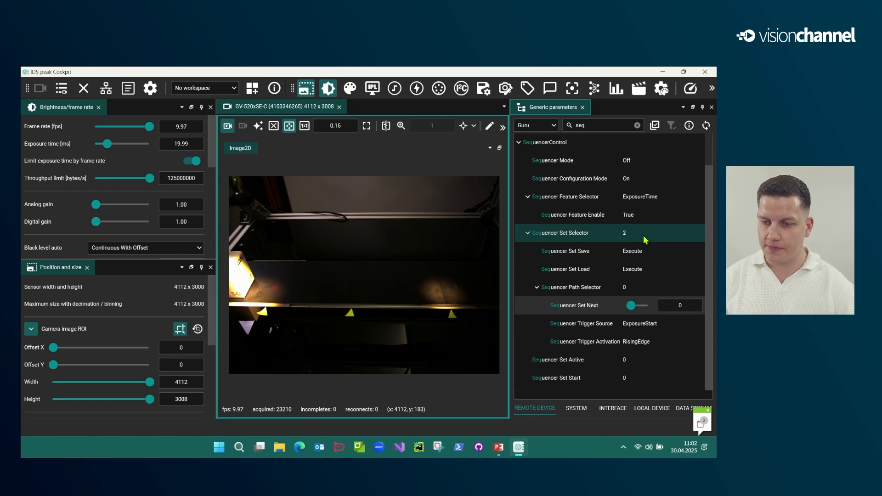
Select sequencer set 0 and draw a camera image ROI of about 792 x 1046 around the lit box, with Offset Y about 1018.
{"action": "left_click", "coordinate": [633, 234]}
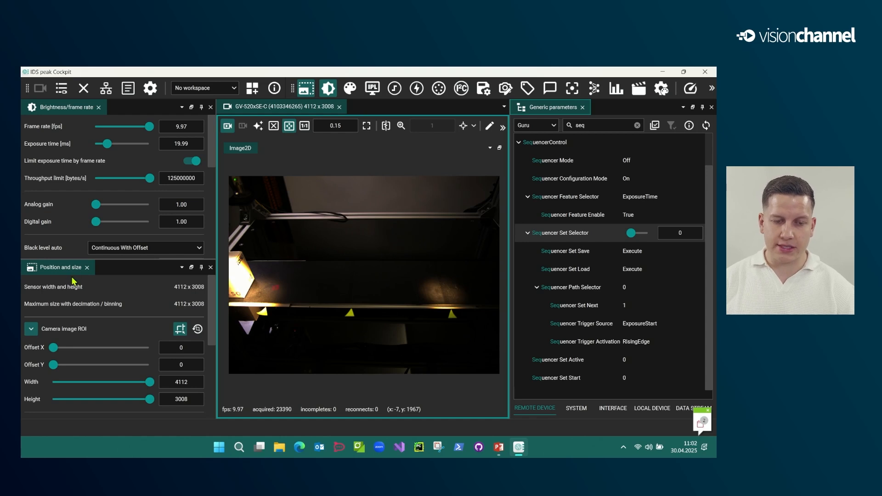
{"action": "left_click", "coordinate": [184, 331]}
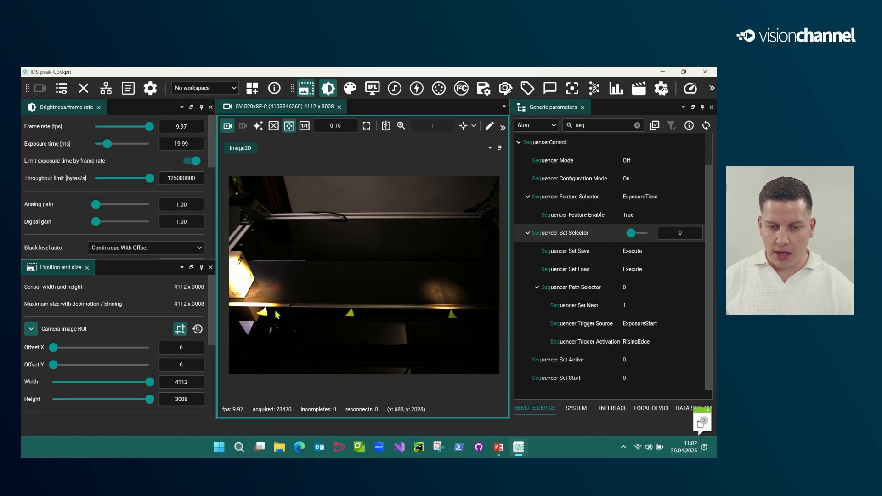
{"action": "left_click_drag", "start_coordinate": [281, 313], "coordinate": [230, 249]}
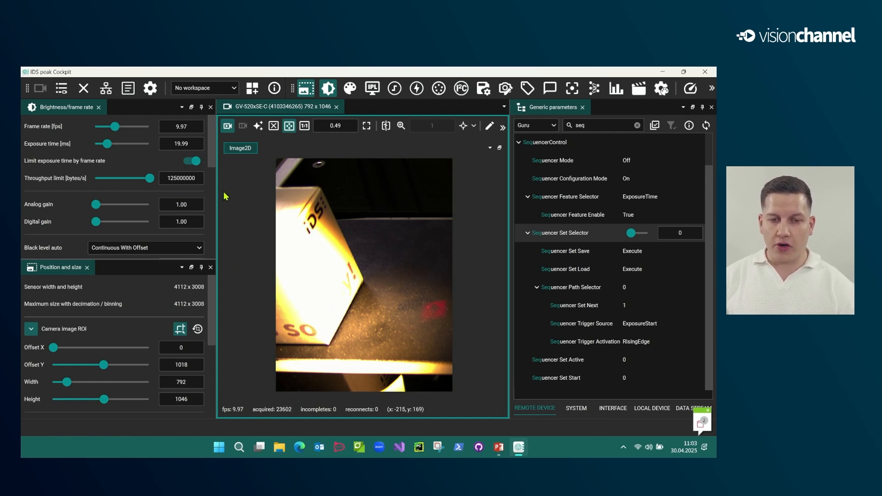
Set the exposure time to 3 ms and save the camera settings to sequencer set 0.
{"action": "left_click", "coordinate": [192, 145]}
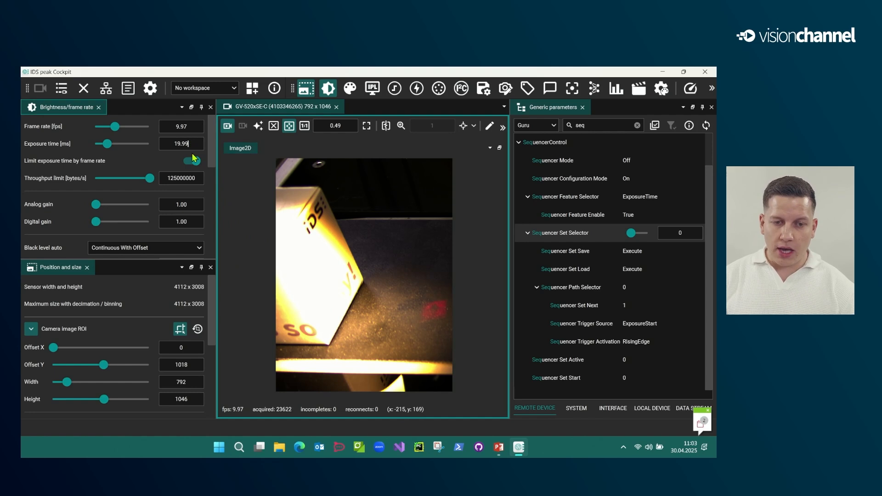
{"action": "left_click_drag", "start_coordinate": [191, 147], "coordinate": [174, 148]}
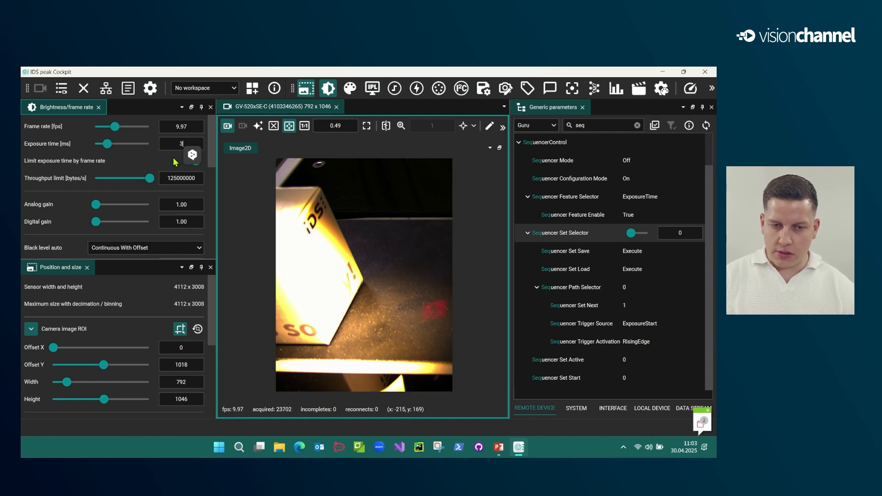
{"action": "type", "text": "3"}
{"action": "key", "text": "Return"}
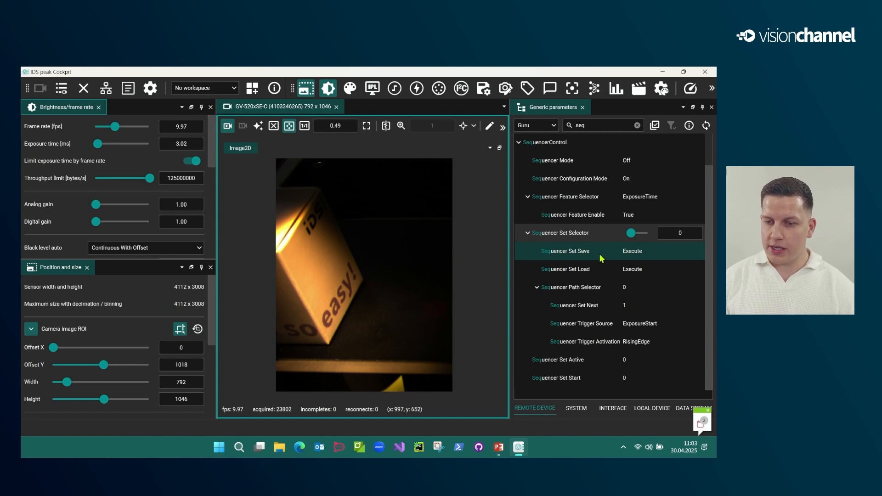
{"action": "left_click", "coordinate": [641, 252]}
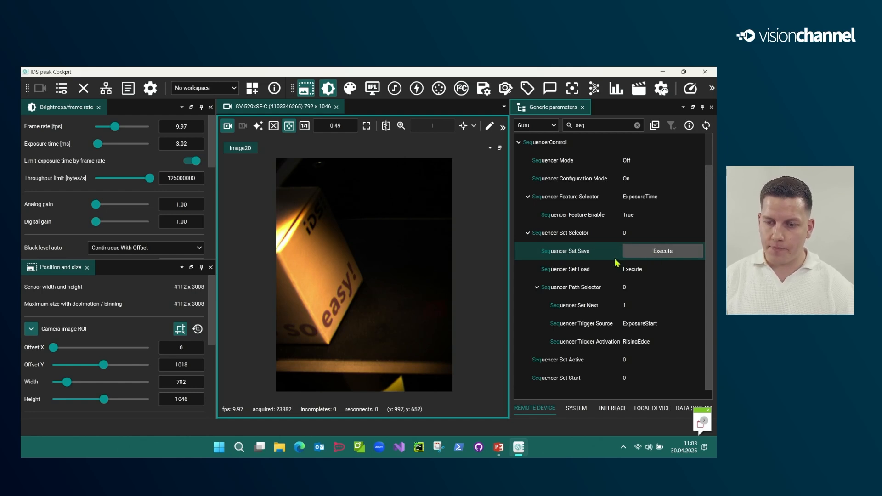
{"action": "left_click", "coordinate": [596, 271]}
{"action": "left_click", "coordinate": [595, 254]}
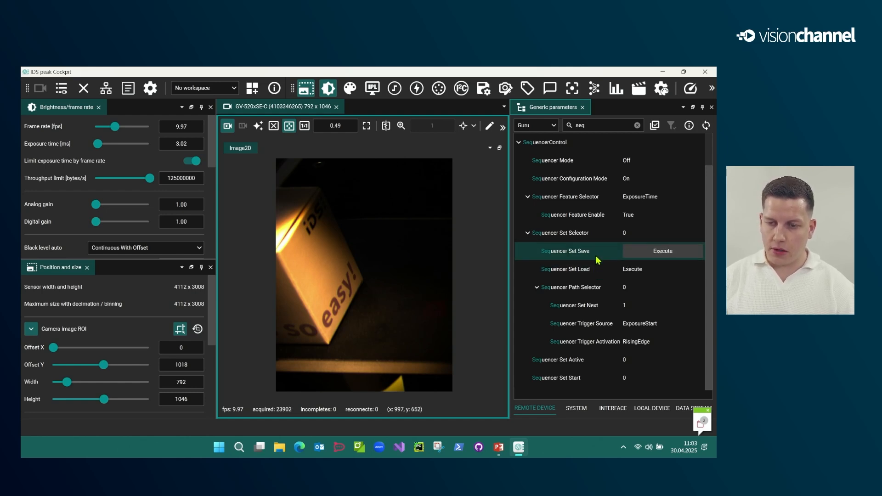
Select sequencer set 1 and shift the camera image ROI horizontally to an Offset X of about 1452.
{"action": "left_click", "coordinate": [648, 238]}
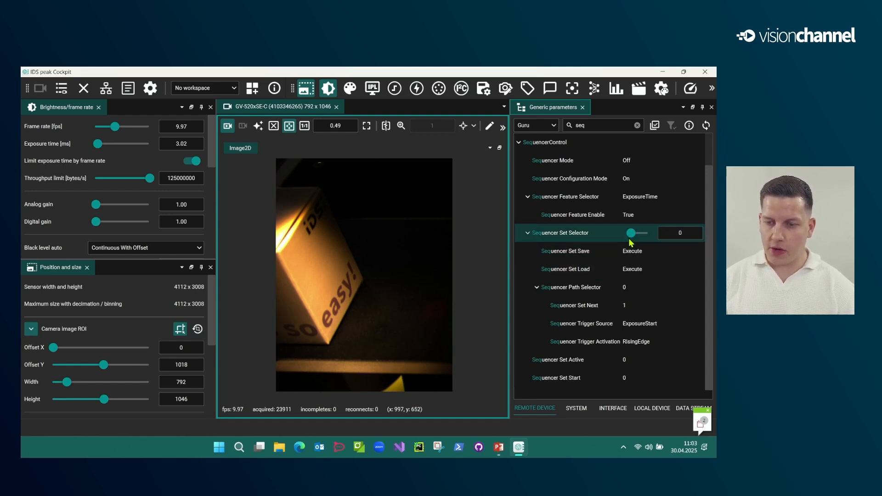
{"action": "left_click", "coordinate": [698, 233]}
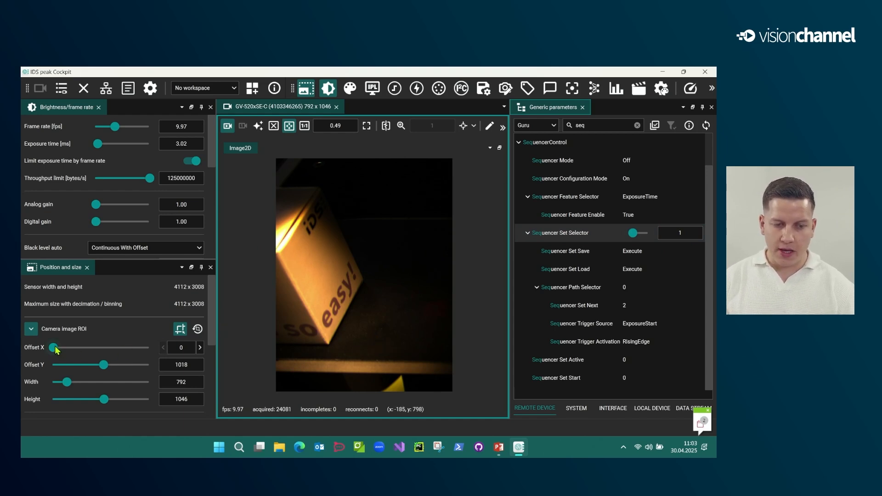
{"action": "left_click_drag", "start_coordinate": [56, 350], "coordinate": [95, 353]}
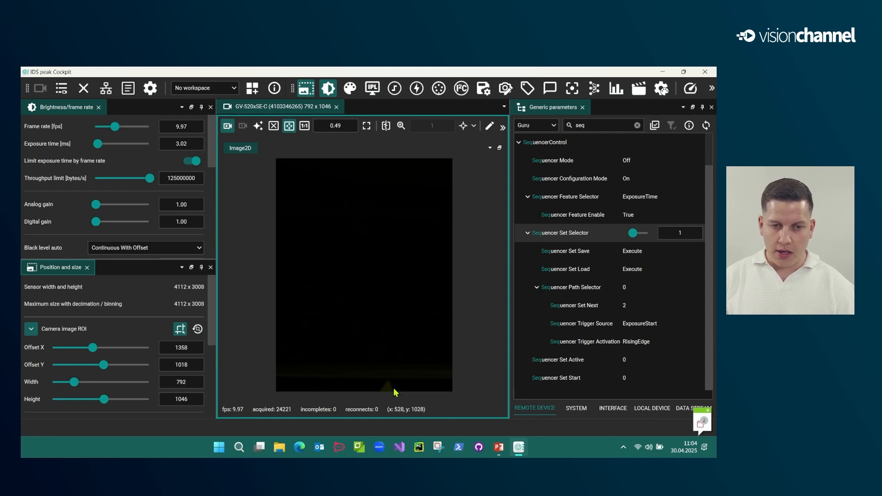
{"action": "left_click_drag", "start_coordinate": [98, 351], "coordinate": [100, 351]}
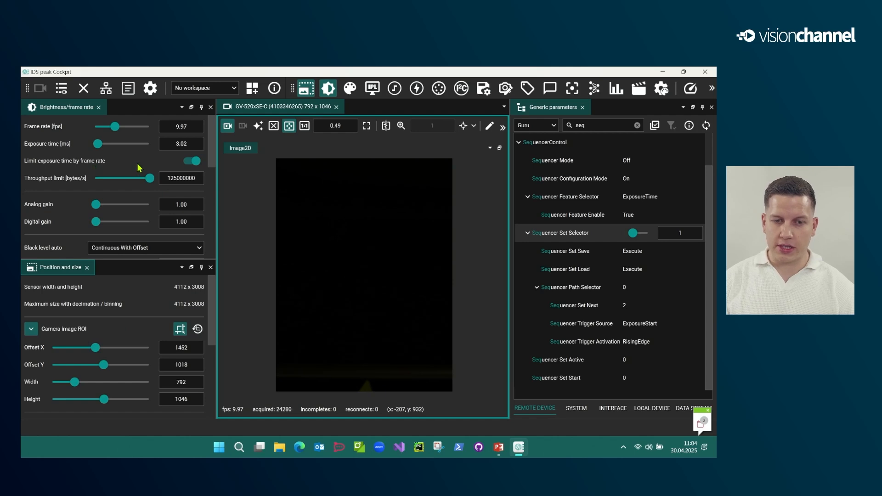
Set the exposure time to 7 ms and save the camera settings to sequencer set 1.
{"action": "left_click", "coordinate": [192, 145]}
{"action": "left_click_drag", "start_coordinate": [194, 145], "coordinate": [160, 146]}
{"action": "type", "text": "7"}
{"action": "key", "text": "Return"}
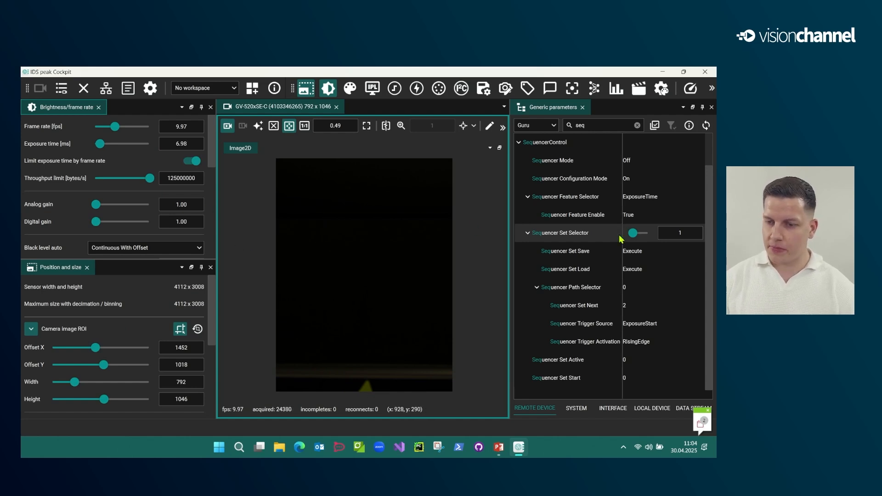
{"action": "left_click", "coordinate": [613, 252]}
{"action": "left_click", "coordinate": [671, 256]}
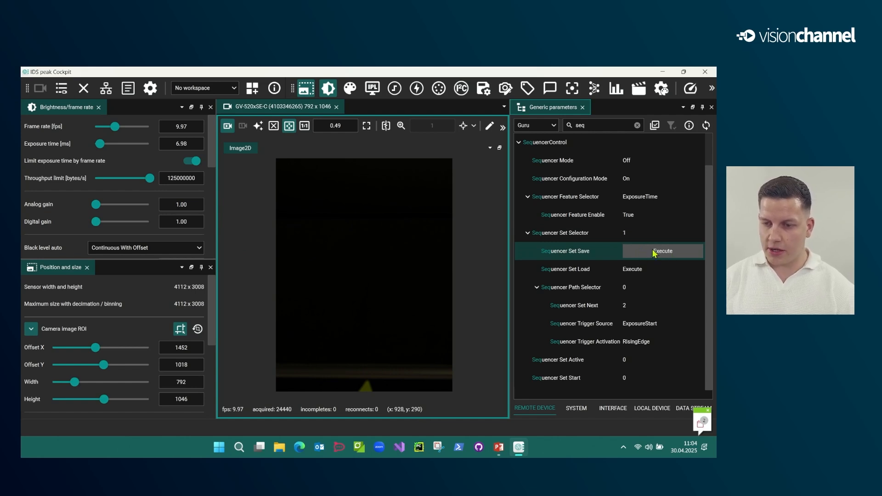
Select sequencer set 2 and shift the camera image ROI horizontally to an Offset X of about 2934.
{"action": "left_click", "coordinate": [670, 237]}
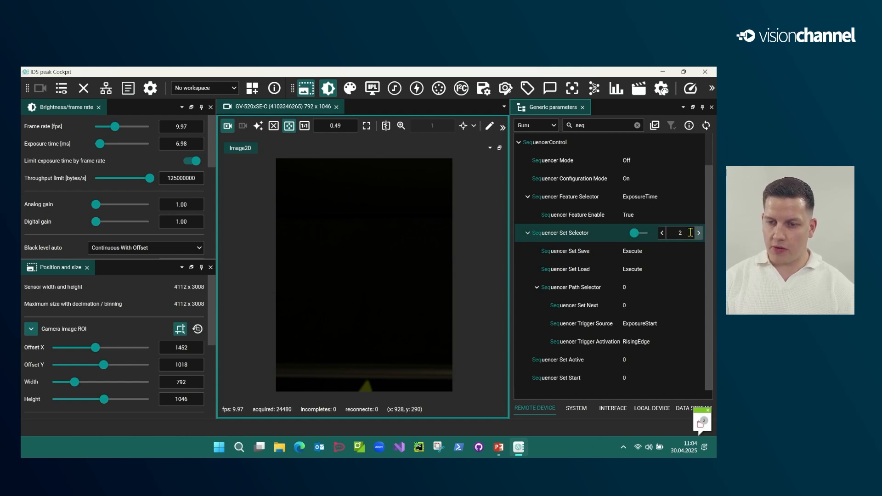
{"action": "left_click_drag", "start_coordinate": [100, 348], "coordinate": [137, 353]}
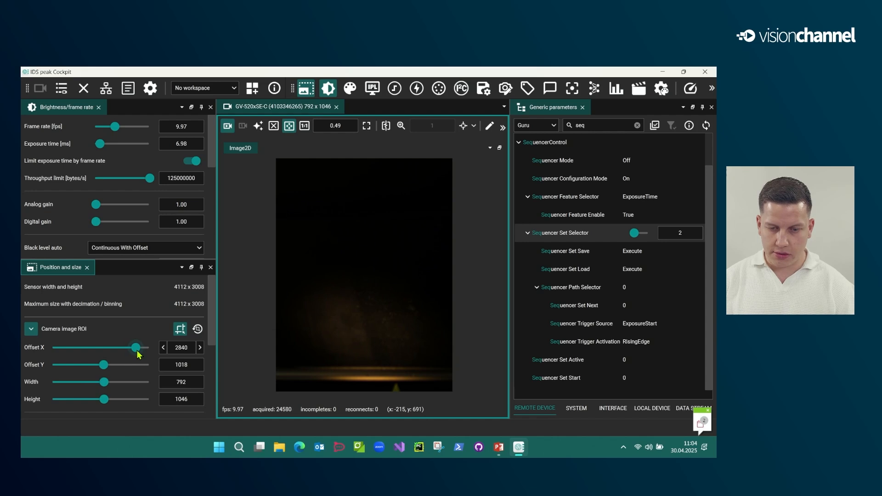
{"action": "left_click_drag", "start_coordinate": [138, 354], "coordinate": [139, 353]}
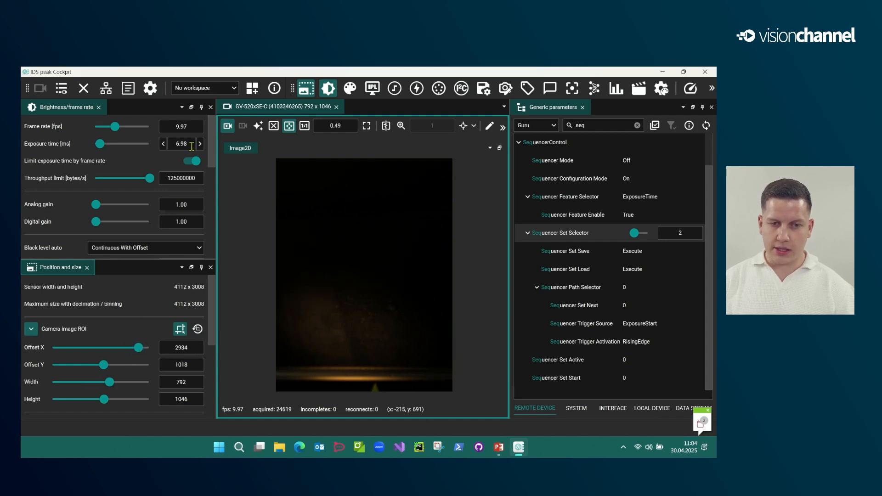
Set the exposure time to 5 ms and save the camera settings to sequencer set 2.
{"action": "double_click", "coordinate": [173, 145]}
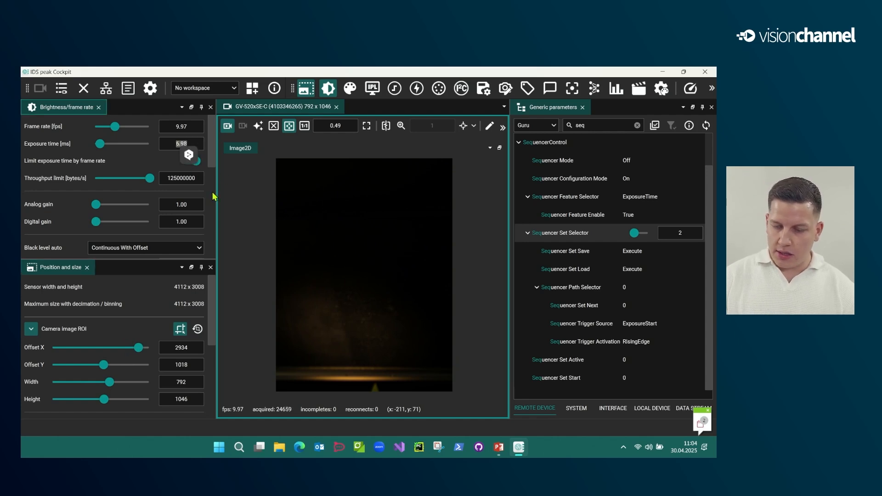
{"action": "type", "text": "5"}
{"action": "key", "text": "Return"}
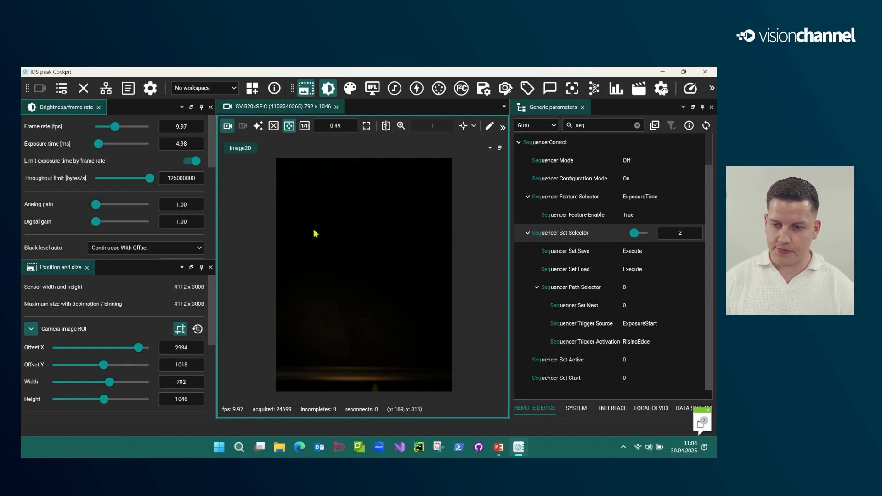
{"action": "left_click", "coordinate": [630, 252]}
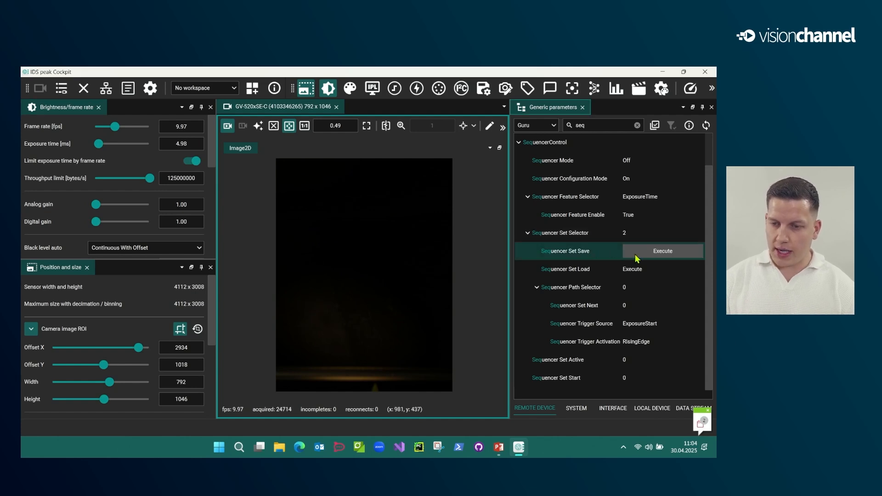
{"action": "left_click", "coordinate": [659, 252]}
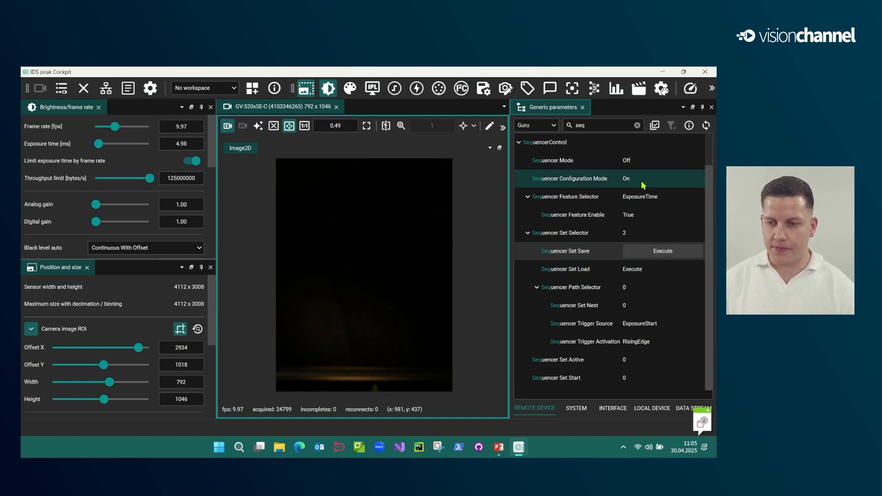
Switch Sequencer Configuration Mode to Off.
{"action": "left_click", "coordinate": [660, 182]}
{"action": "left_click", "coordinate": [661, 181]}
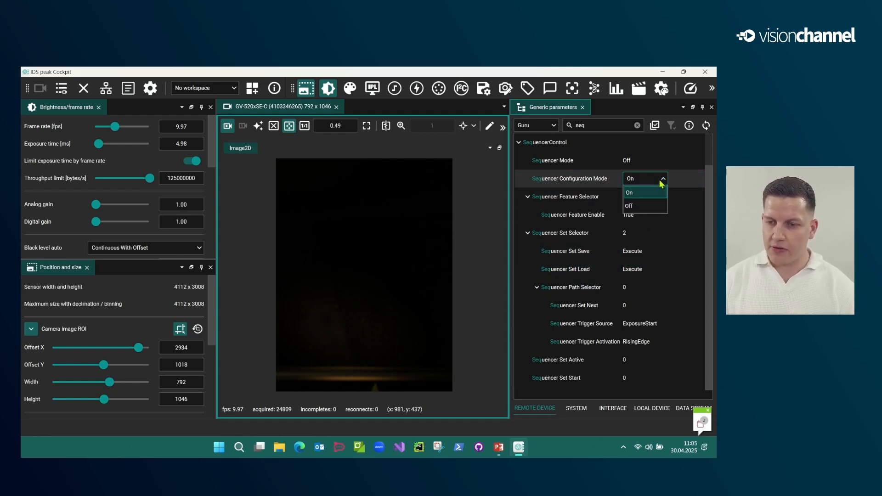
{"action": "left_click", "coordinate": [658, 207]}
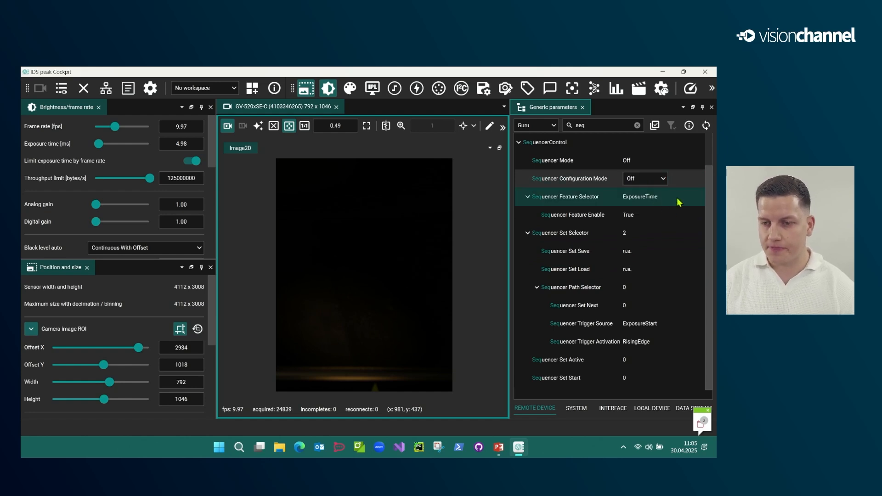
Filter the generic parameters for "tri" and switch Trigger Mode to On.
{"action": "left_click", "coordinate": [595, 128]}
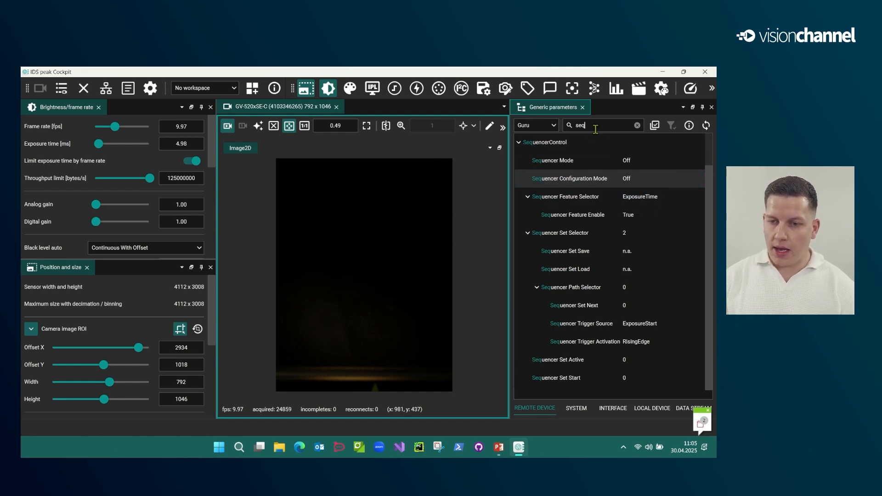
{"action": "double_click", "coordinate": [597, 128]}
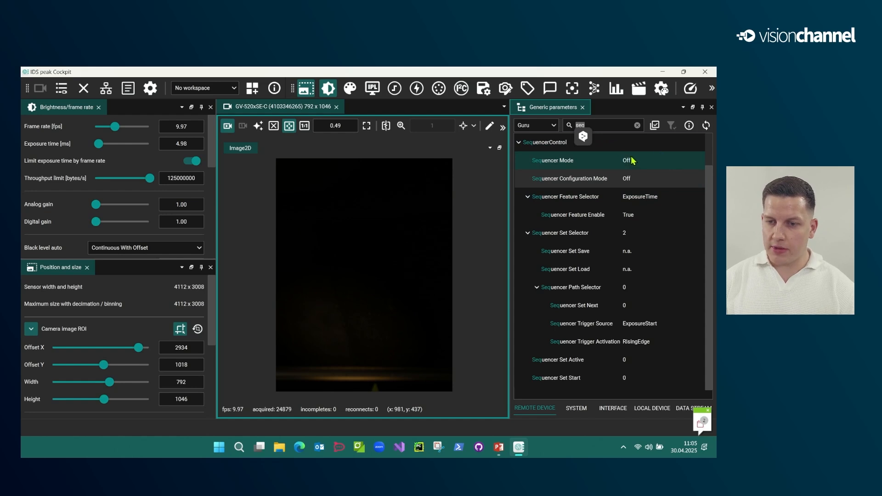
{"action": "type", "text": "tri"}
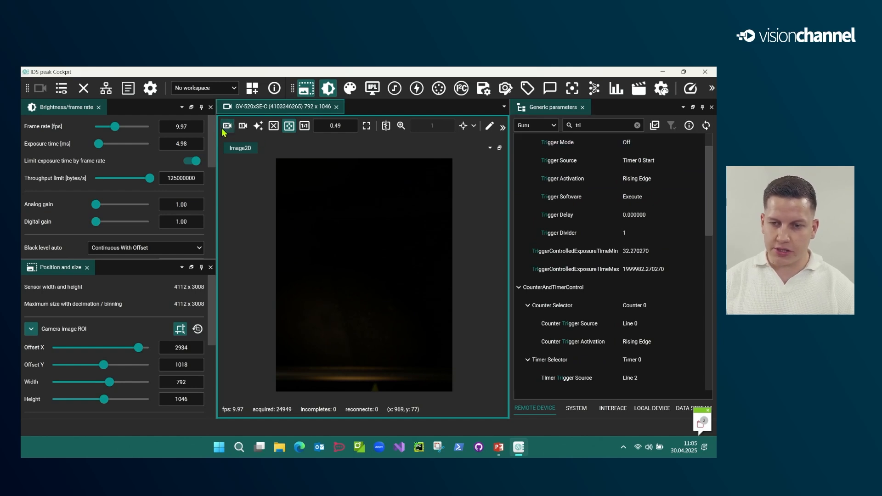
{"action": "left_click", "coordinate": [638, 143]}
{"action": "left_click", "coordinate": [643, 144]}
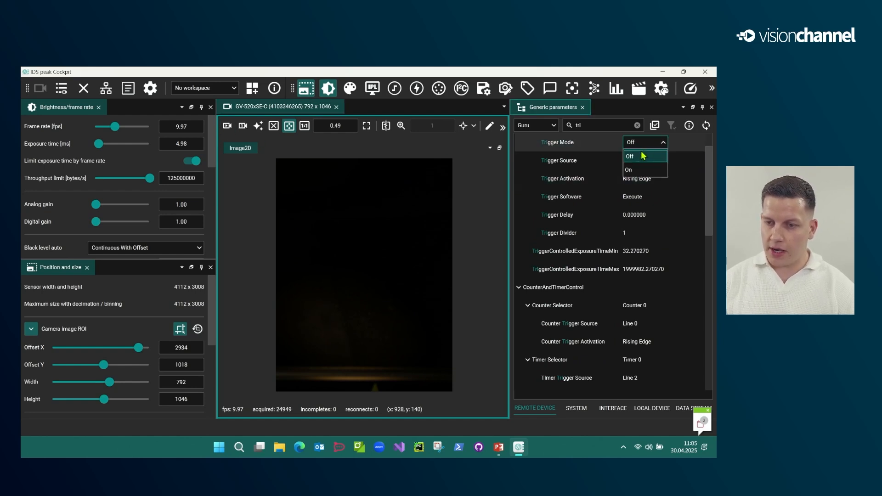
{"action": "left_click", "coordinate": [642, 169]}
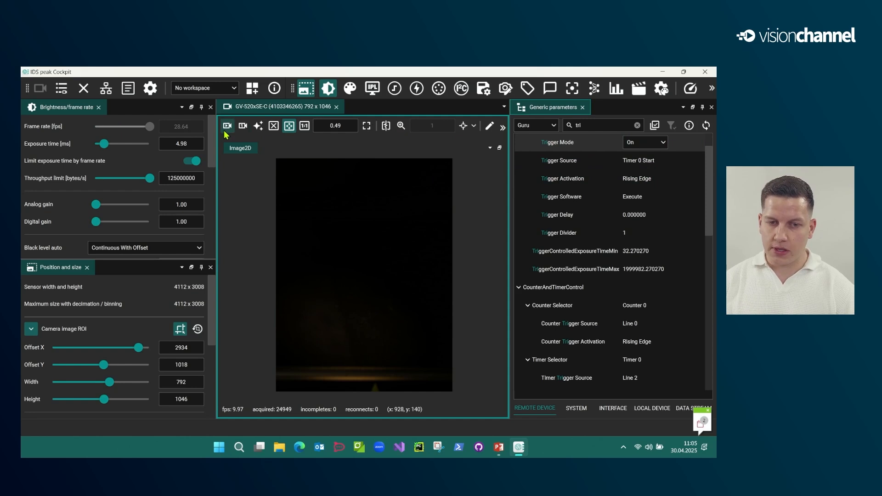
Filter the generic parameters for "seq", switch Sequencer Mode to On and start the image acquisition.
{"action": "left_click", "coordinate": [598, 125]}
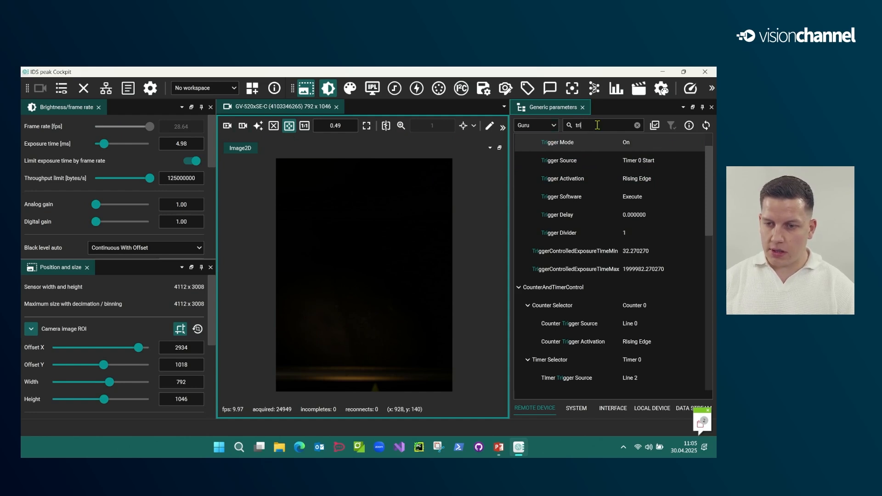
{"action": "key", "text": "BackSpace"}
{"action": "key", "text": "BackSpace"}
{"action": "key", "text": "BackSpace"}
{"action": "type", "text": "seq"}
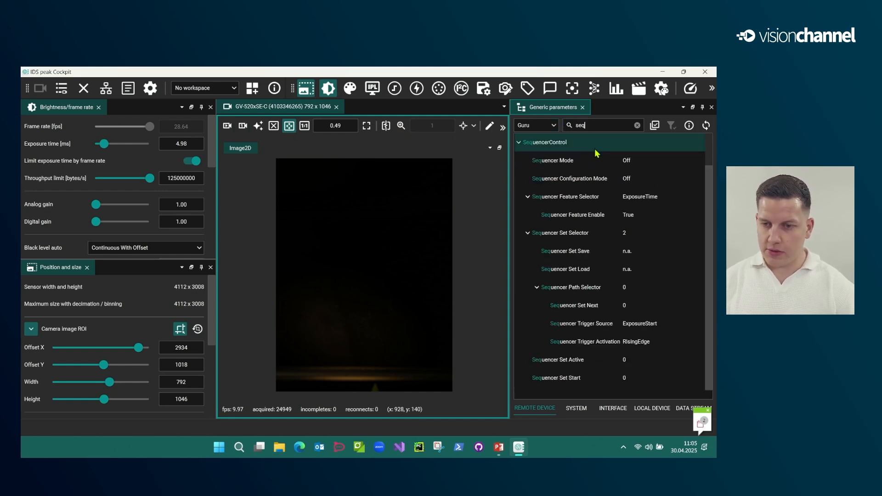
{"action": "left_click", "coordinate": [620, 163]}
{"action": "left_click", "coordinate": [660, 160]}
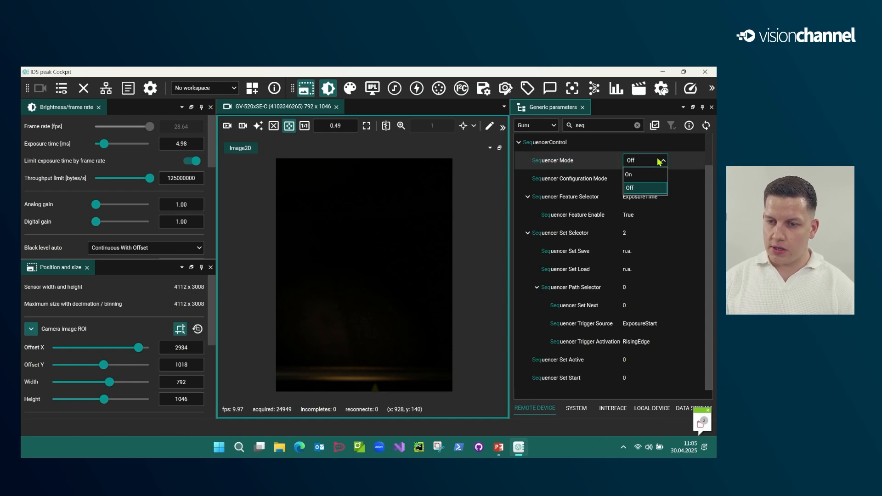
{"action": "left_click", "coordinate": [640, 175]}
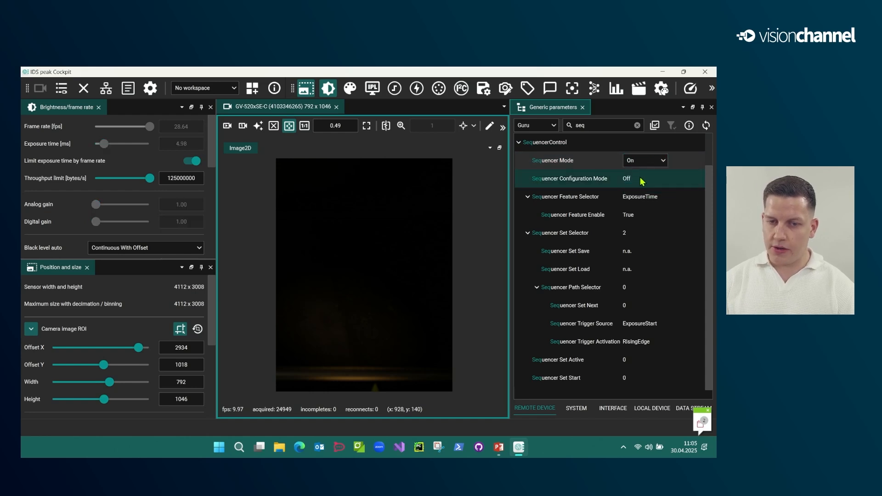
{"action": "left_click", "coordinate": [227, 126]}
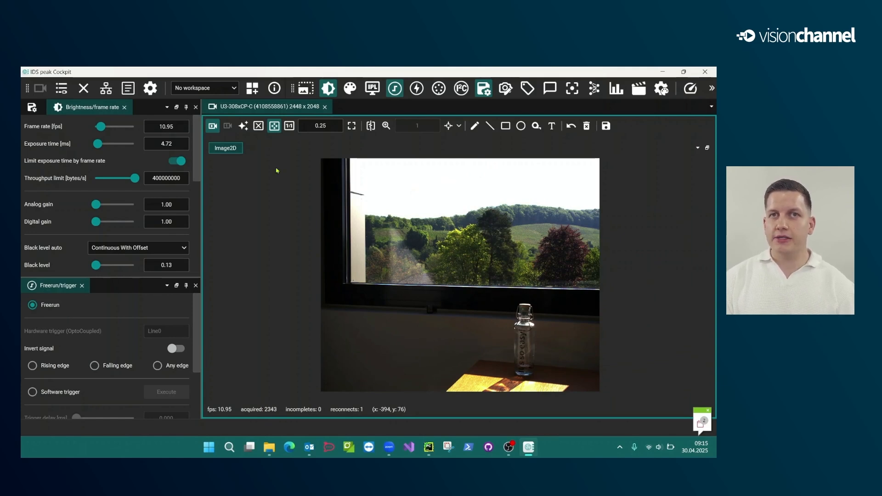
Raise the exposure time to about 22.87 ms and lower it to 0.02 ms to compare image brightness.
{"action": "scroll", "coordinate": [98, 144], "scroll_direction": "up", "scroll_amount": 1}
{"action": "left_click_drag", "start_coordinate": [98, 145], "coordinate": [105, 145]}
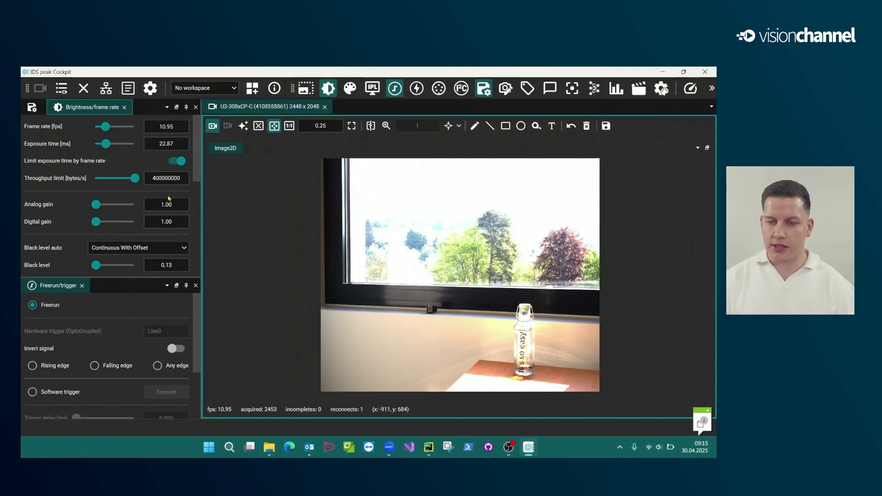
{"action": "left_click_drag", "start_coordinate": [106, 144], "coordinate": [96, 143]}
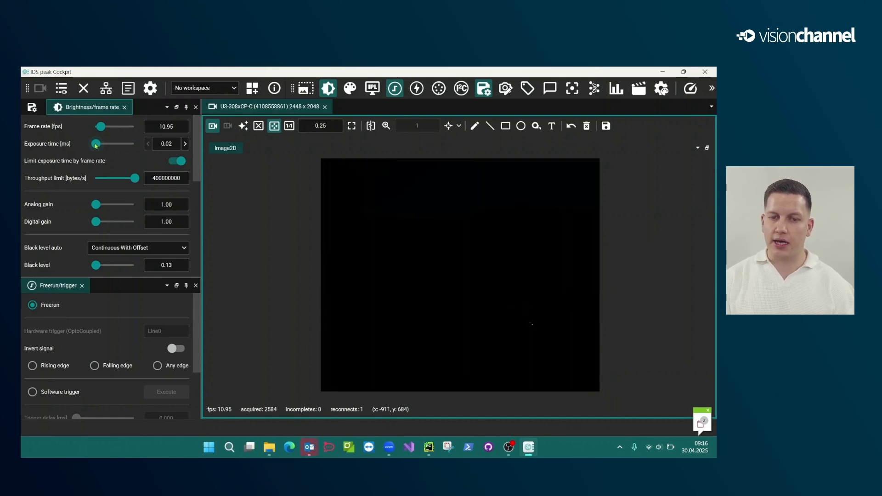
Set the camera's exposure time to 1 ms.
{"action": "left_click_drag", "start_coordinate": [176, 144], "coordinate": [159, 143]}
{"action": "type", "text": "1"}
{"action": "key", "text": "Return"}
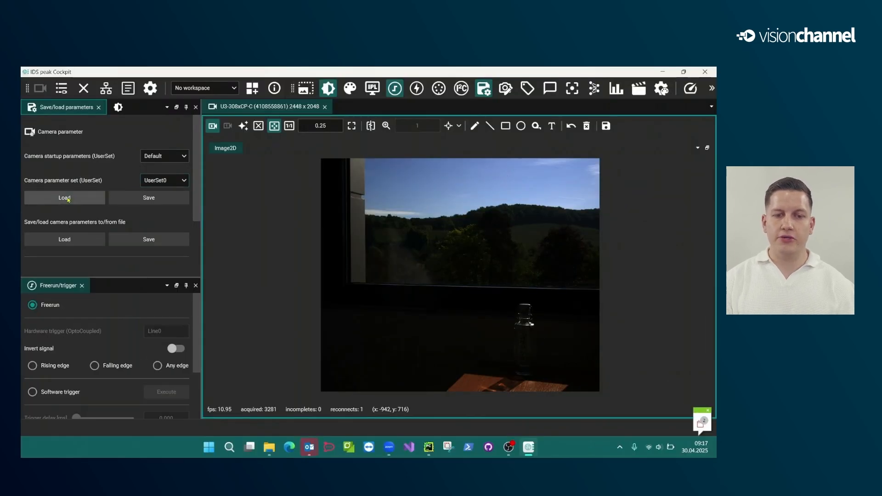
Load the camera parameter set UserSet0 and switch image capture to Software trigger.
{"action": "scroll", "coordinate": [68, 199], "scroll_direction": "down", "scroll_amount": 2}
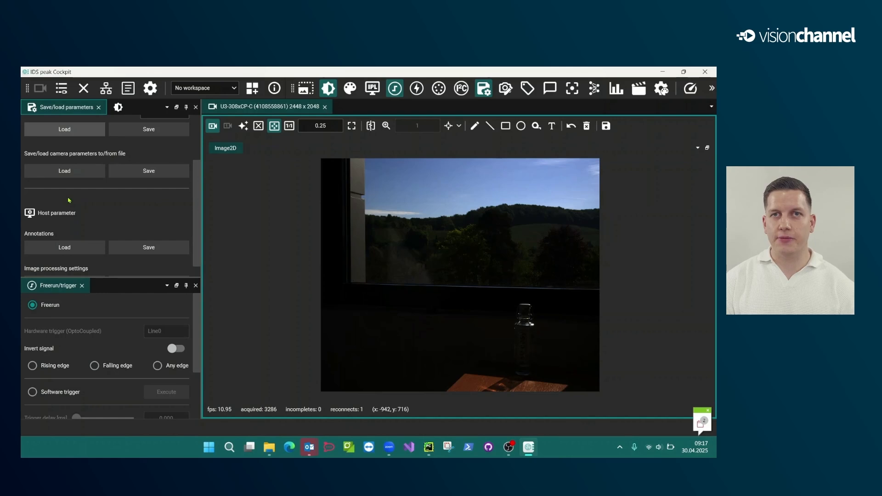
{"action": "scroll", "coordinate": [69, 200], "scroll_direction": "up", "scroll_amount": 2}
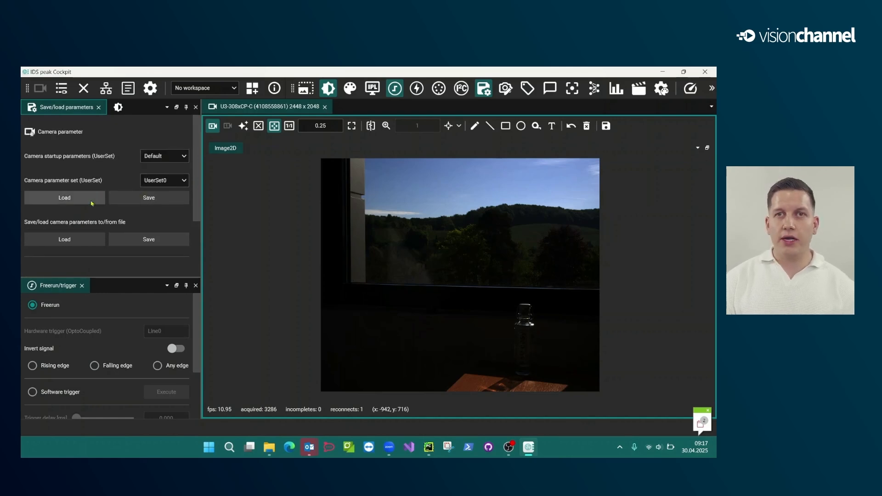
{"action": "left_click", "coordinate": [69, 197]}
{"action": "left_click", "coordinate": [69, 392]}
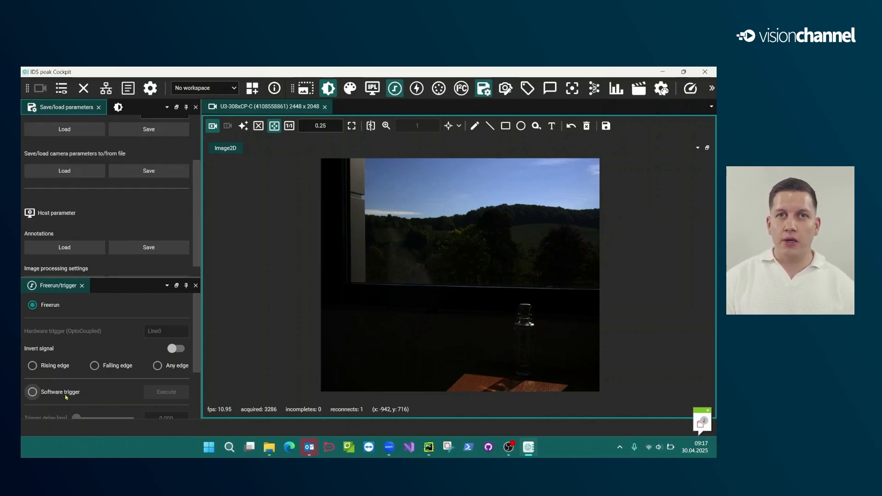
Execute the software trigger three times to capture successive sequencer images, and close the camera.
{"action": "left_click", "coordinate": [167, 396]}
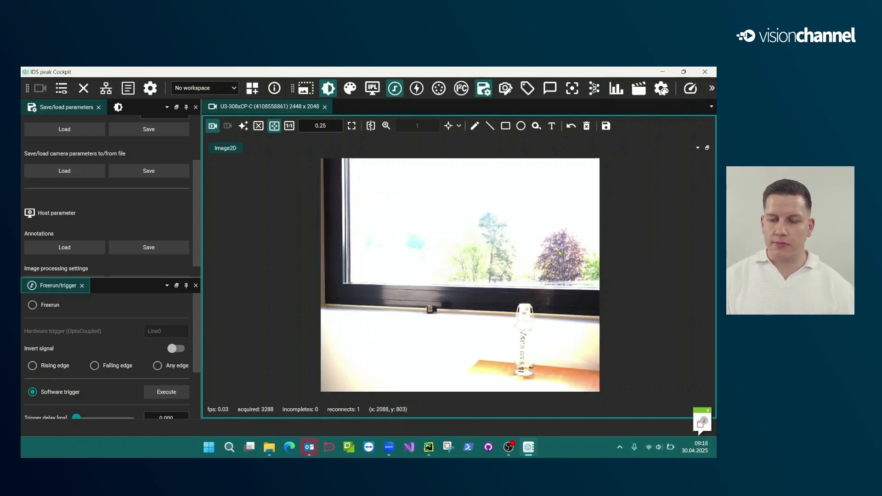
{"action": "left_click", "coordinate": [172, 393]}
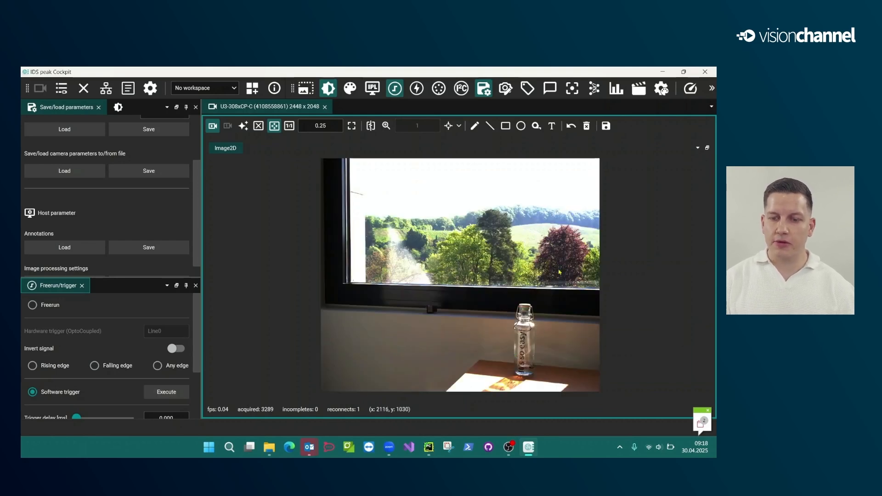
{"action": "left_click", "coordinate": [177, 390]}
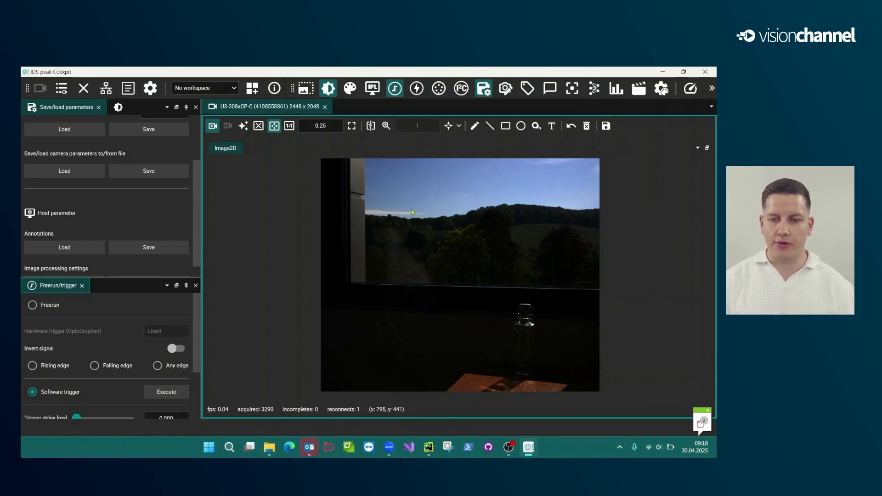
{"action": "left_click", "coordinate": [325, 107]}
Switch to PyCharm and examine the lines in mainwindow.py that select and load UserSet0.
{"action": "left_click", "coordinate": [428, 447]}
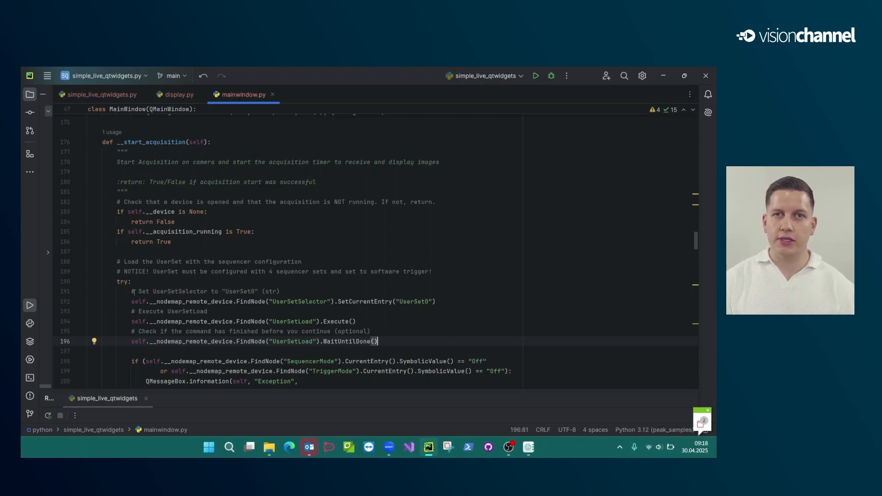
{"action": "left_click_drag", "start_coordinate": [132, 292], "coordinate": [385, 341]}
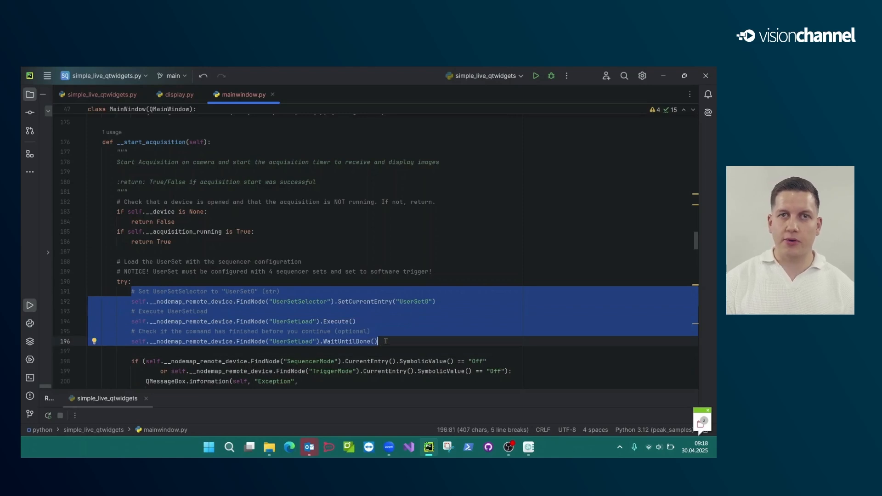
{"action": "left_click", "coordinate": [386, 340]}
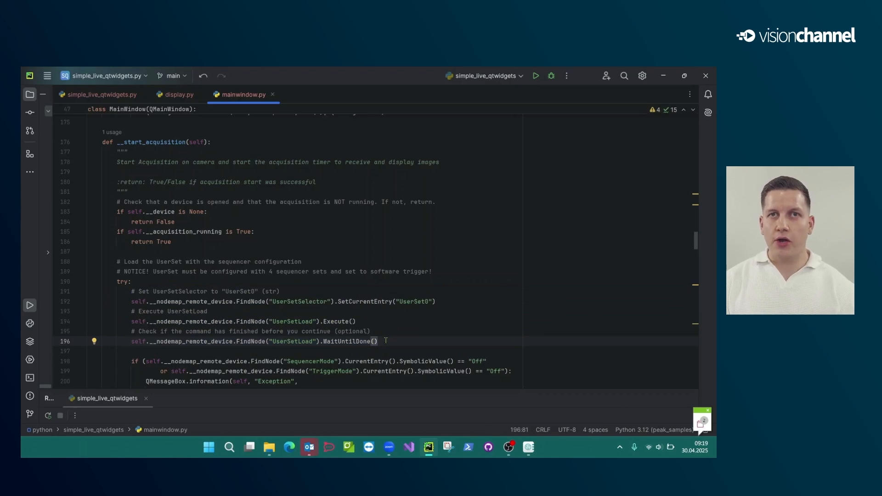
Examine the __start_acquisition code that toggles the sequencer modes and reads the exposure time of the four sequencer sets.
{"action": "scroll", "coordinate": [386, 340], "scroll_direction": "down", "scroll_amount": 8}
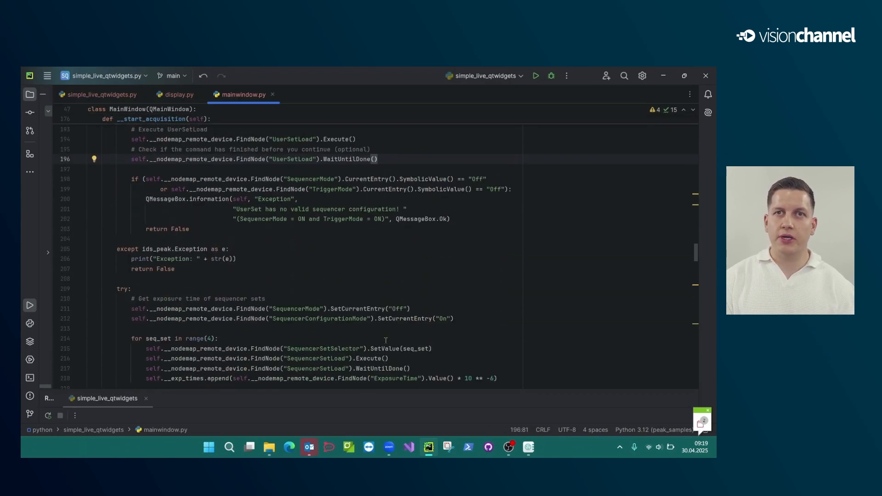
{"action": "scroll", "coordinate": [385, 340], "scroll_direction": "down", "scroll_amount": 2}
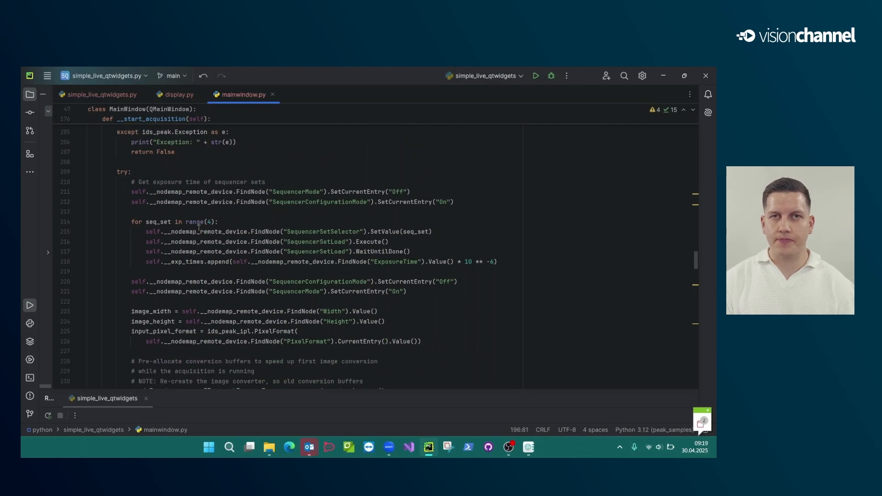
{"action": "left_click_drag", "start_coordinate": [132, 183], "coordinate": [408, 291]}
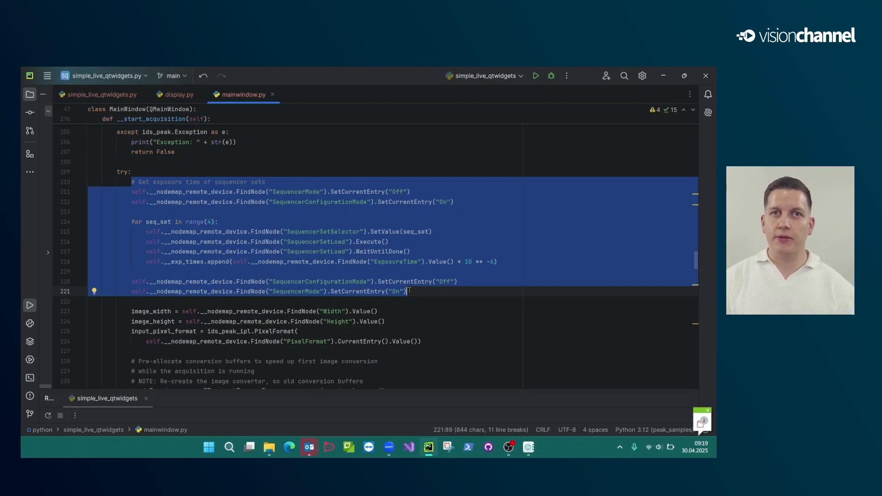
{"action": "left_click", "coordinate": [255, 233]}
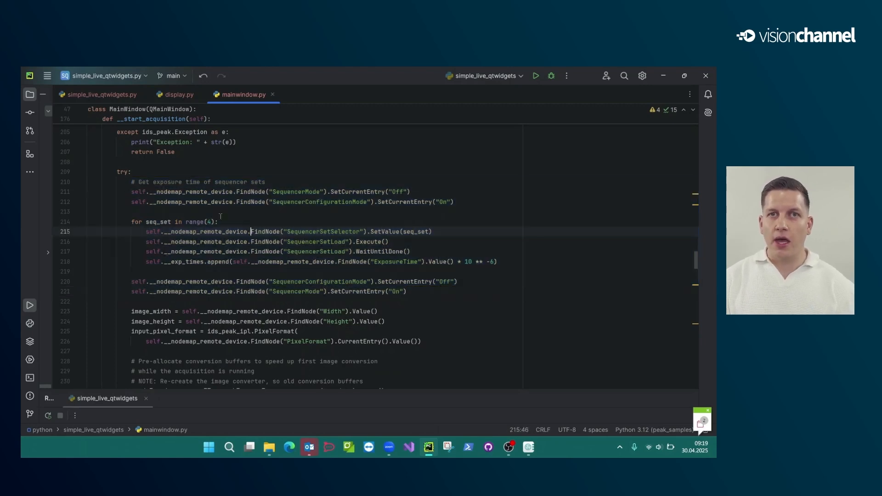
{"action": "left_click_drag", "start_coordinate": [146, 191], "coordinate": [418, 193]}
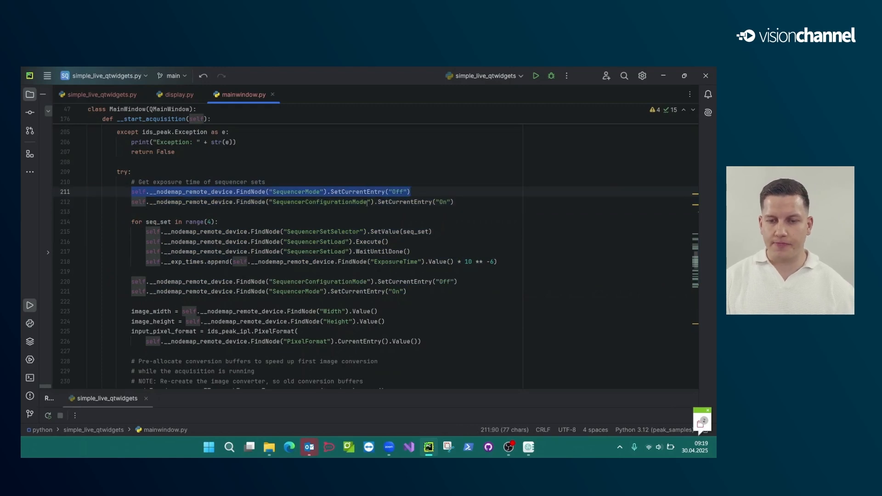
{"action": "left_click_drag", "start_coordinate": [269, 202], "coordinate": [454, 203]}
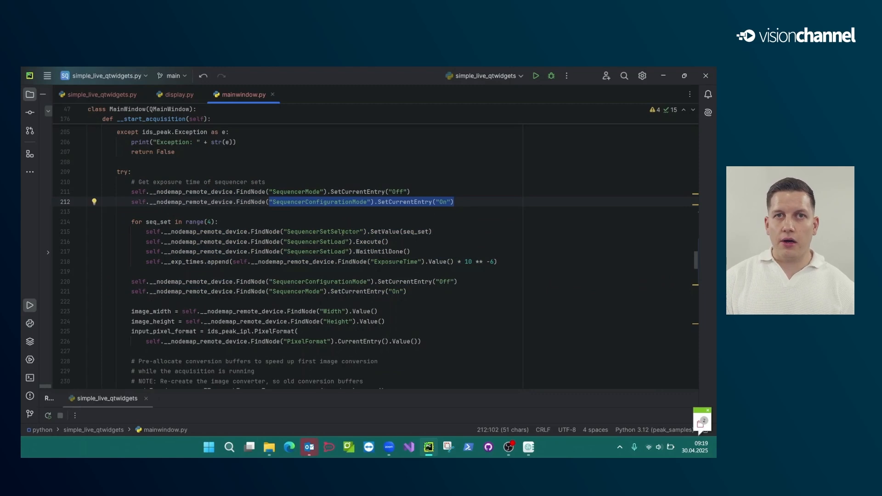
{"action": "left_click_drag", "start_coordinate": [130, 222], "coordinate": [401, 243]}
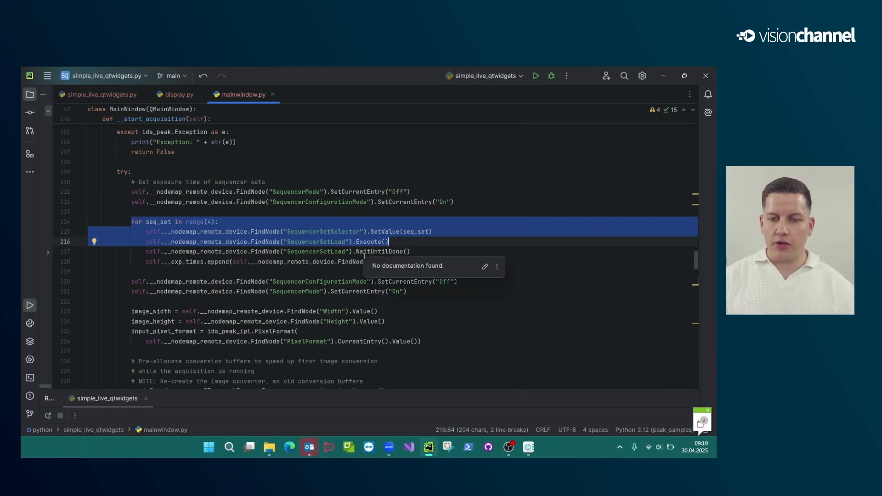
{"action": "left_click", "coordinate": [340, 262]}
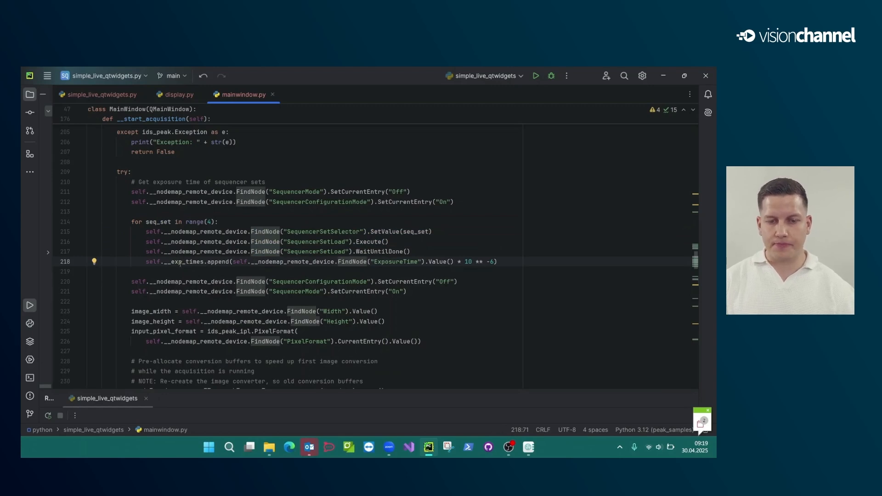
{"action": "mouse_move", "coordinate": [180, 263]}
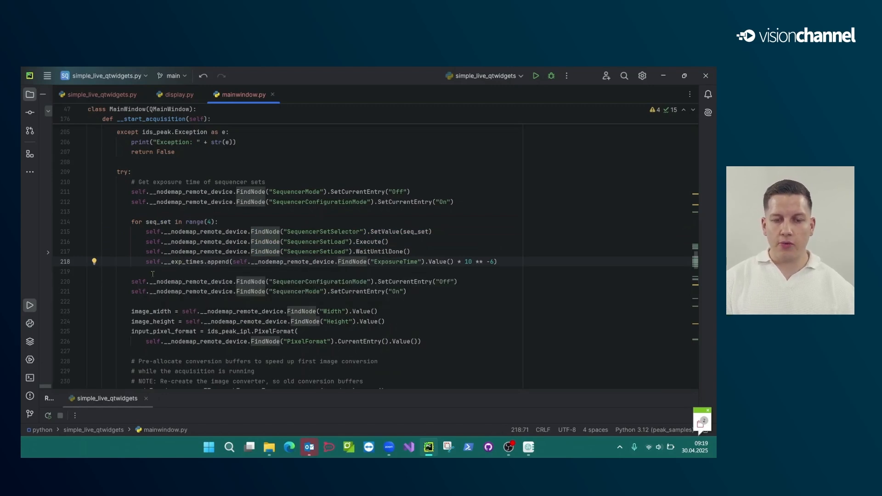
{"action": "mouse_move", "coordinate": [133, 281]}
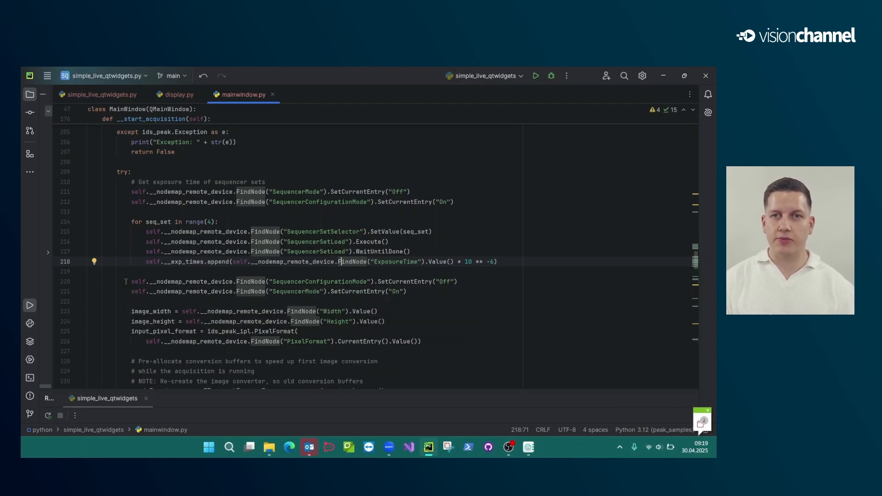
{"action": "left_click_drag", "start_coordinate": [131, 281], "coordinate": [458, 281]}
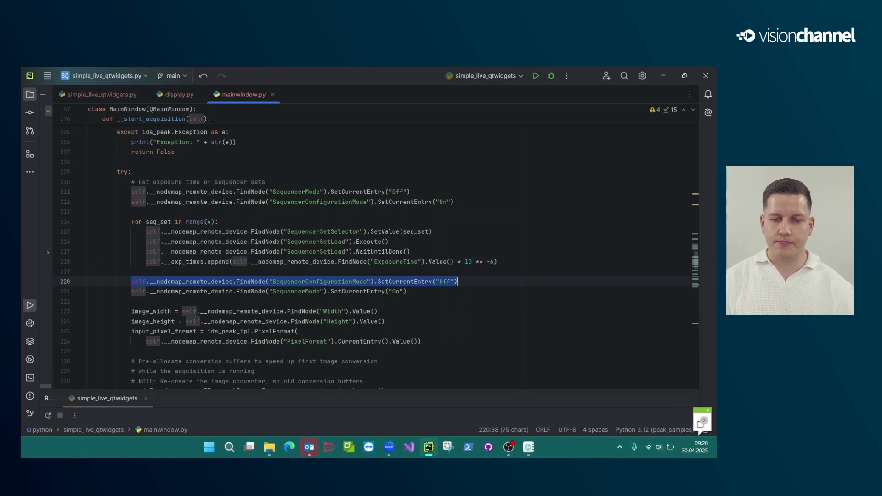
{"action": "left_click", "coordinate": [419, 291]}
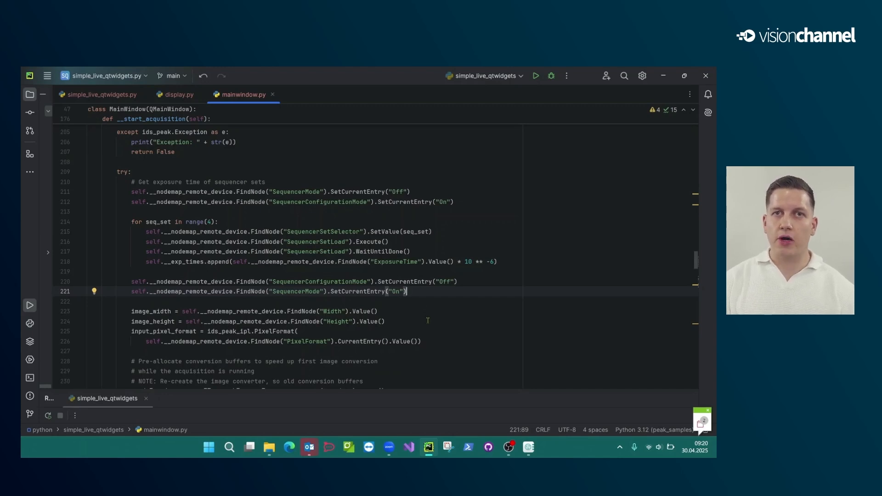
{"action": "scroll", "coordinate": [428, 320], "scroll_direction": "down", "scroll_amount": 15}
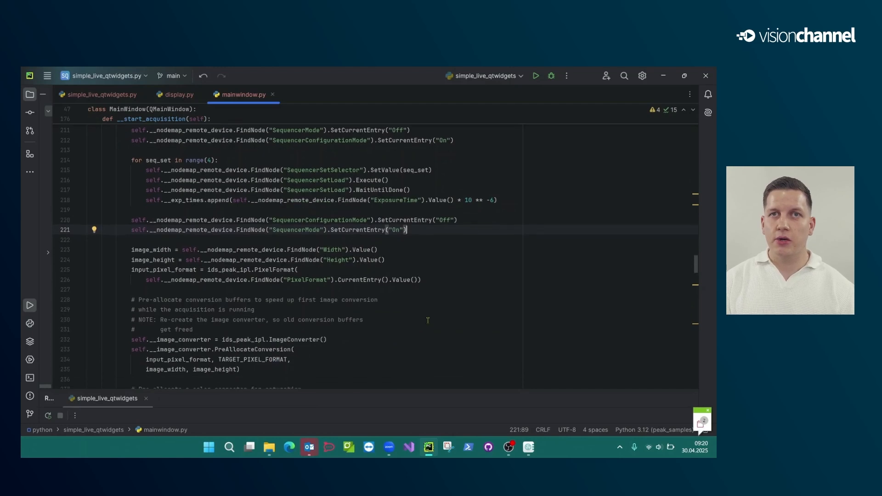
Examine the on_acquisition_timer code that executes TriggerSoftware, waits for the finished buffer and converts the image to TARGET_PIXEL_FORMAT.
{"action": "scroll", "coordinate": [428, 320], "scroll_direction": "down", "scroll_amount": 20}
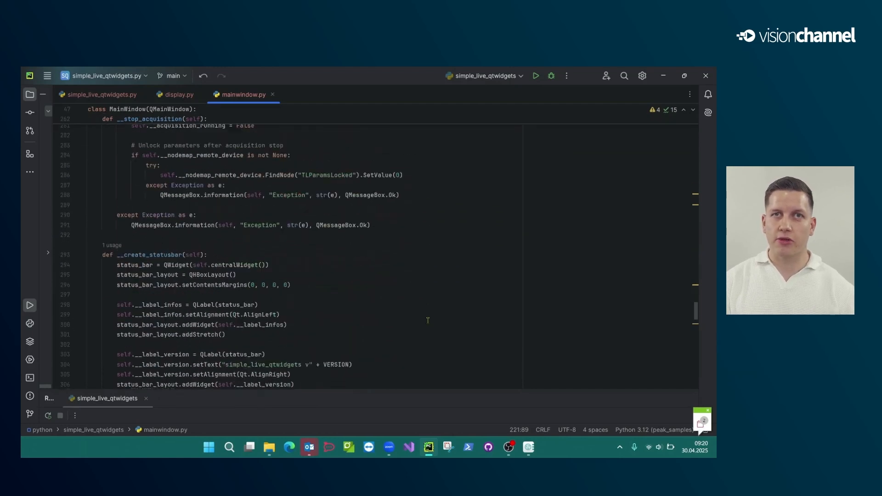
{"action": "scroll", "coordinate": [428, 320], "scroll_direction": "down", "scroll_amount": 5}
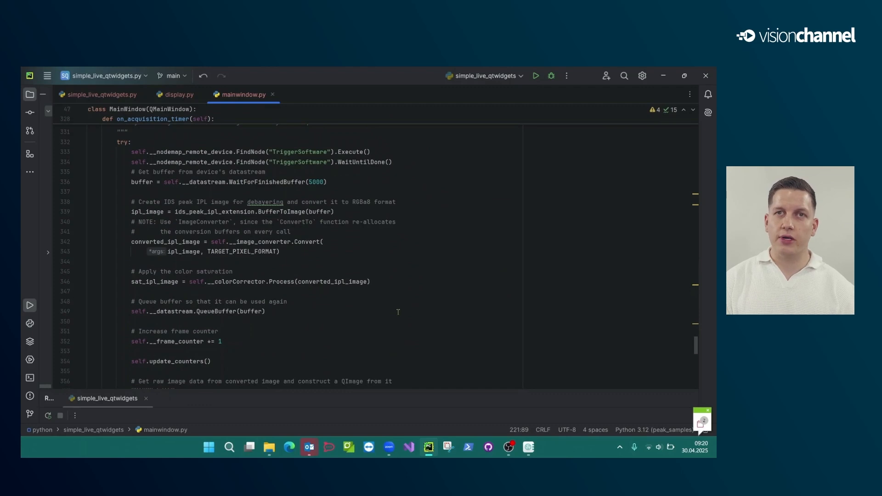
{"action": "scroll", "coordinate": [397, 312], "scroll_direction": "up", "scroll_amount": 2}
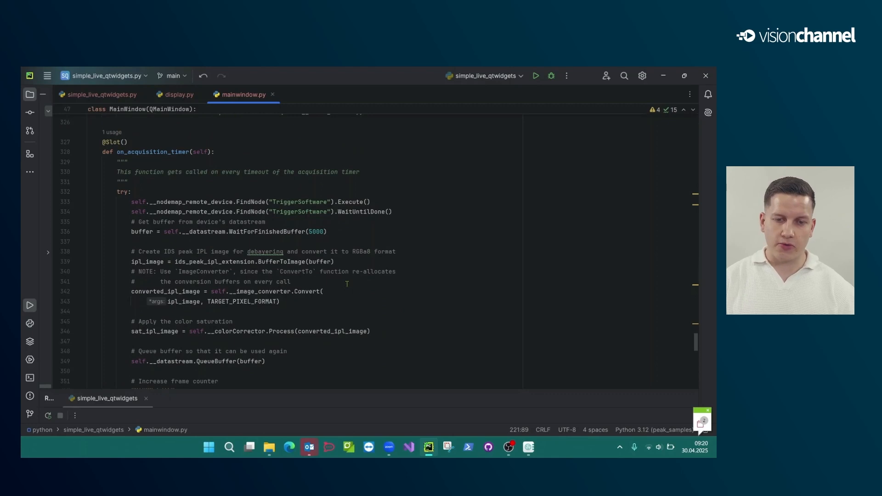
{"action": "left_click_drag", "start_coordinate": [131, 202], "coordinate": [373, 202]}
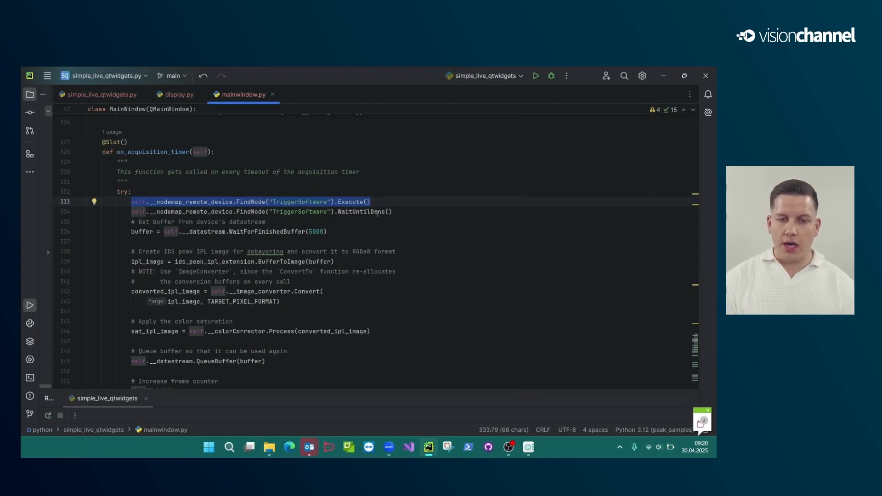
{"action": "left_click_drag", "start_coordinate": [367, 233], "coordinate": [183, 232]}
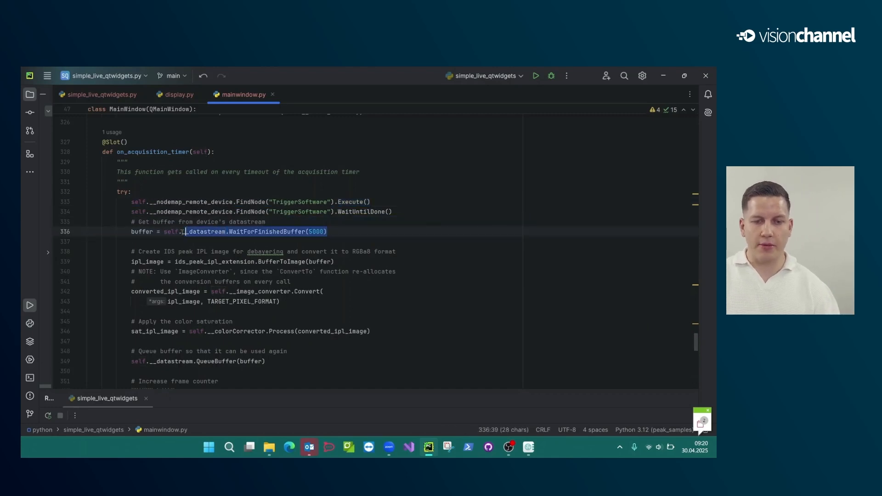
{"action": "double_click", "coordinate": [221, 302]}
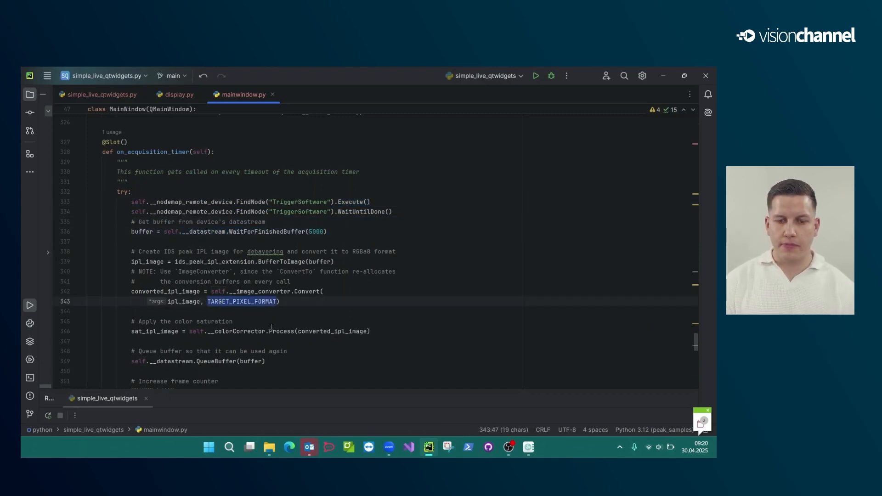
{"action": "mouse_move", "coordinate": [272, 328]}
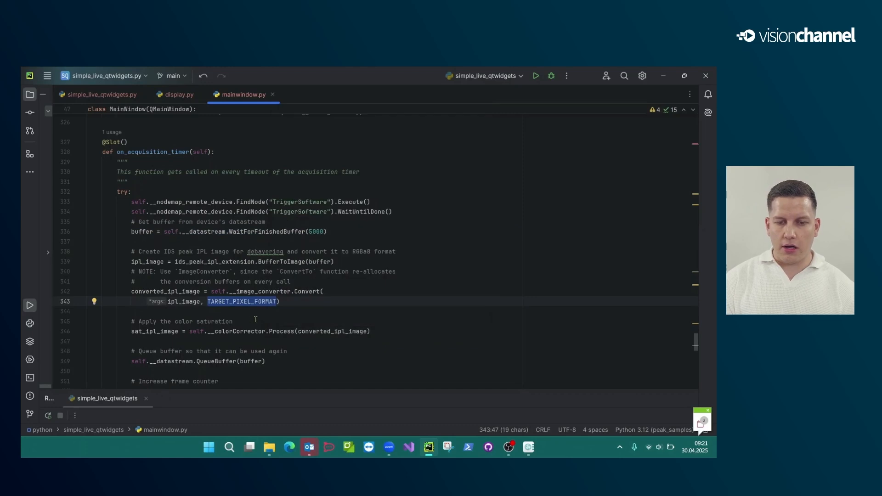
Examine the code that applies color correction, requeues the buffer and appends the NumPy image to __img_list.
{"action": "left_click", "coordinate": [259, 318]}
{"action": "scroll", "coordinate": [259, 318], "scroll_direction": "down", "scroll_amount": 5}
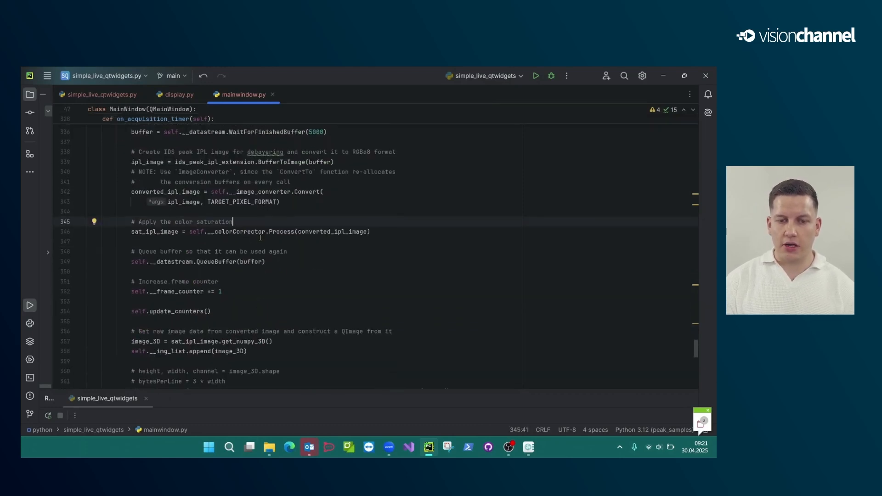
{"action": "left_click", "coordinate": [236, 232]}
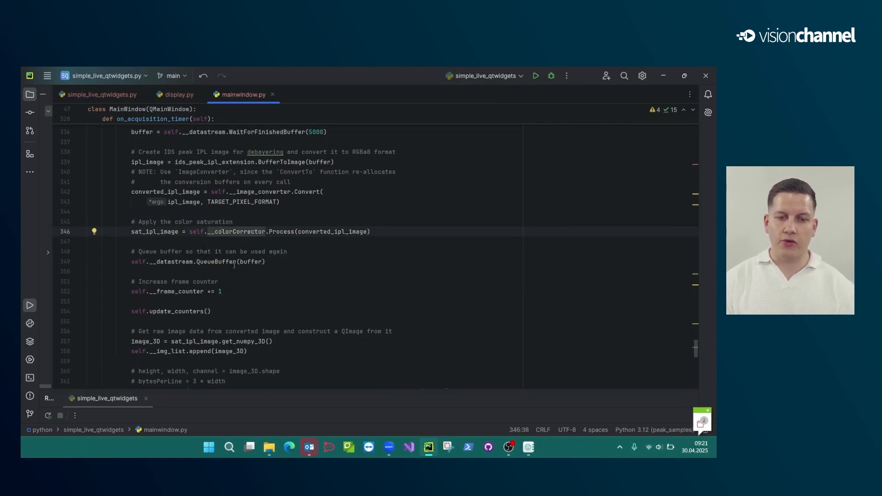
{"action": "double_click", "coordinate": [215, 261]}
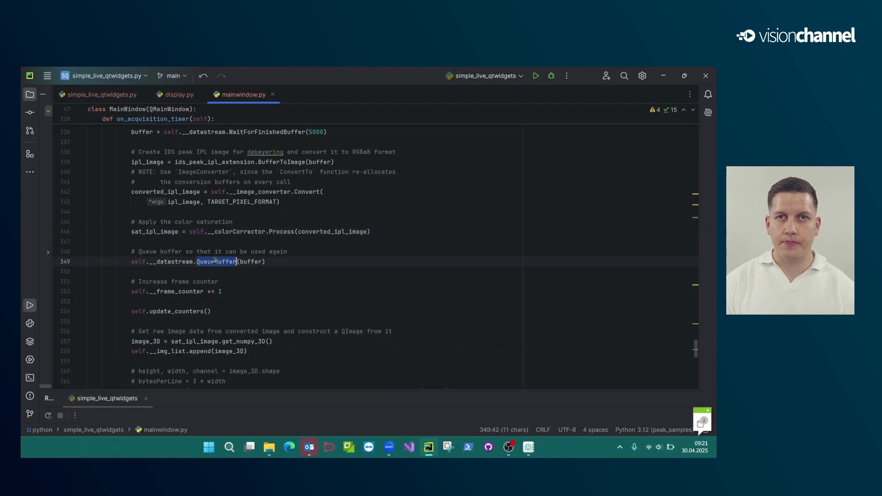
{"action": "left_click", "coordinate": [236, 288]}
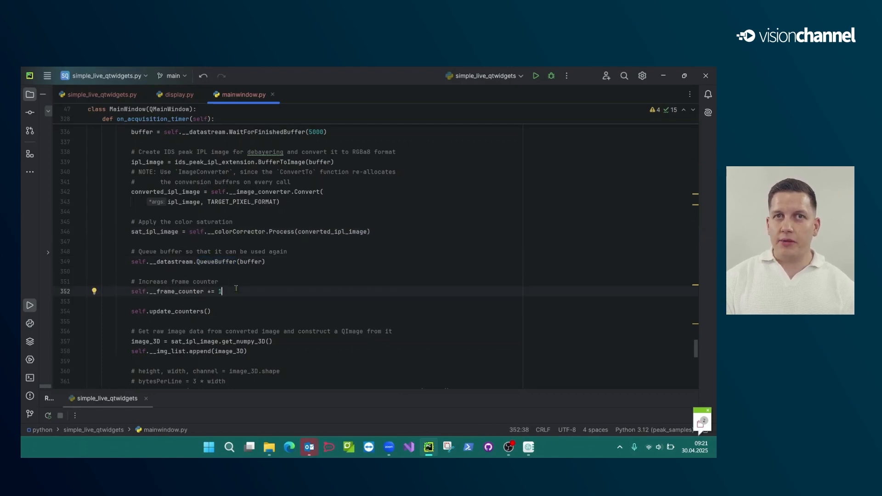
{"action": "scroll", "coordinate": [236, 288], "scroll_direction": "down", "scroll_amount": 2}
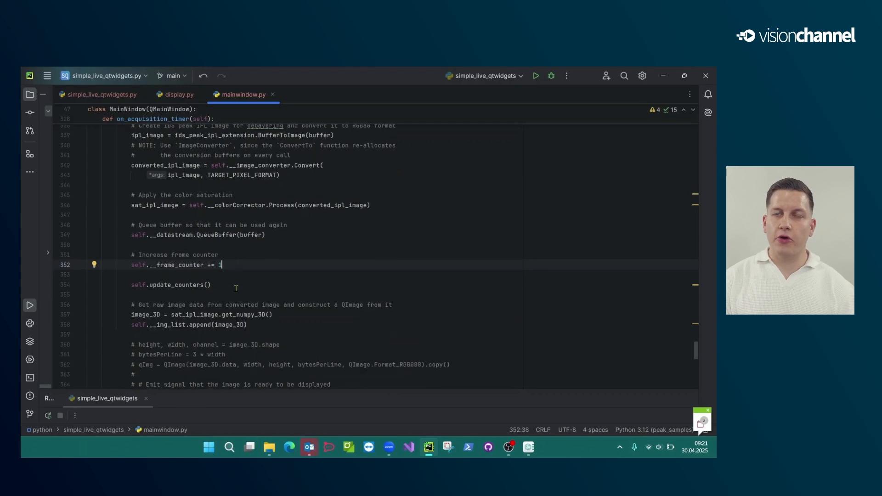
{"action": "left_click_drag", "start_coordinate": [131, 282], "coordinate": [250, 302]}
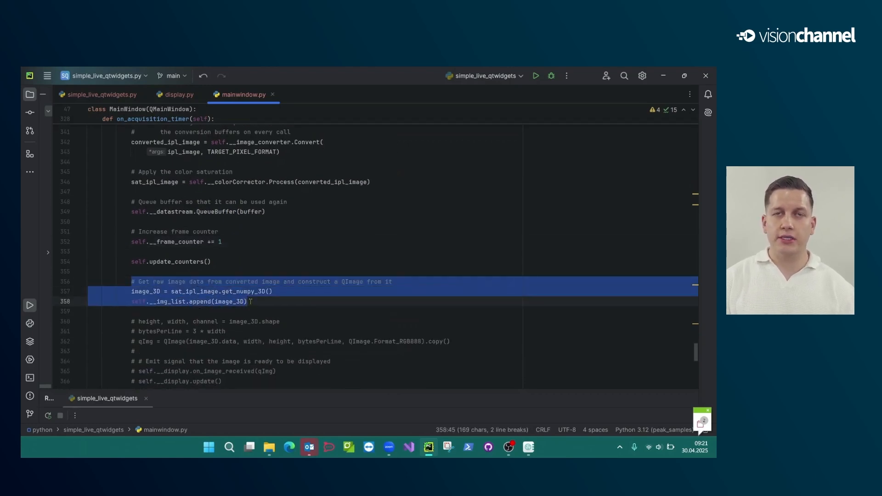
{"action": "left_click", "coordinate": [168, 302]}
{"action": "double_click", "coordinate": [168, 302]}
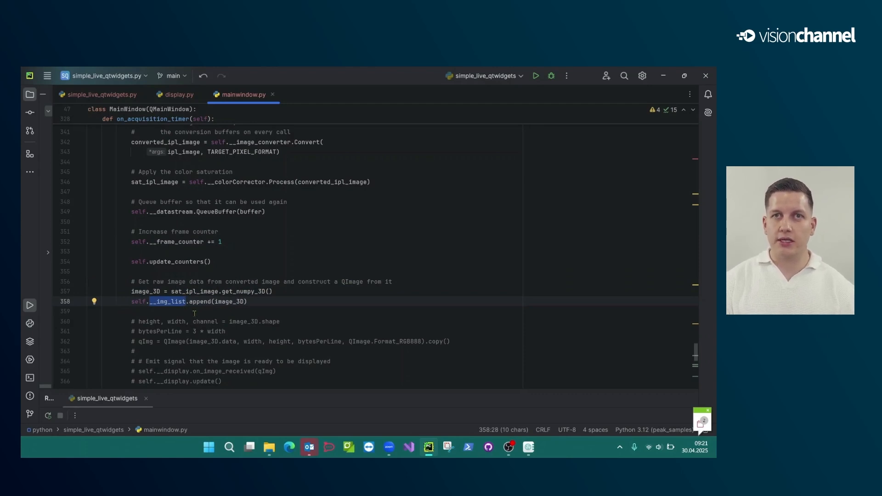
Examine the code that merges four images and their exposure times into an HDR image, tonemaps it and converts it to 8-bit.
{"action": "scroll", "coordinate": [194, 314], "scroll_direction": "down", "scroll_amount": 8}
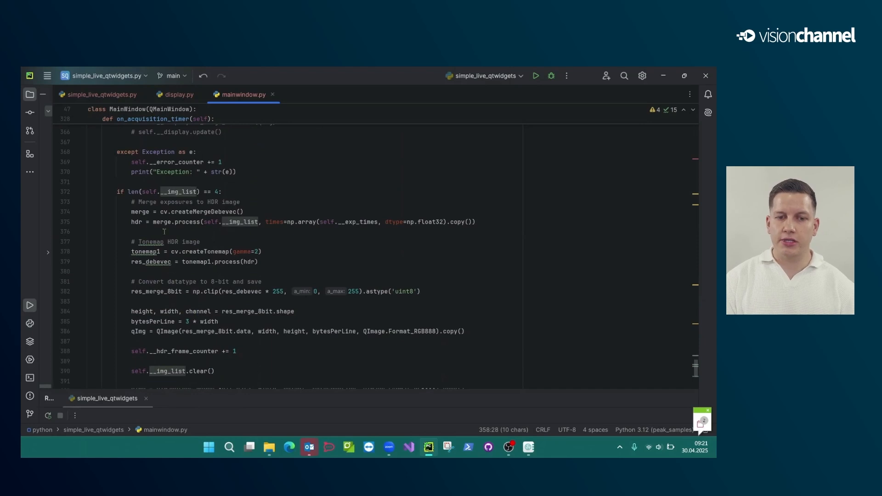
{"action": "left_click", "coordinate": [119, 189]}
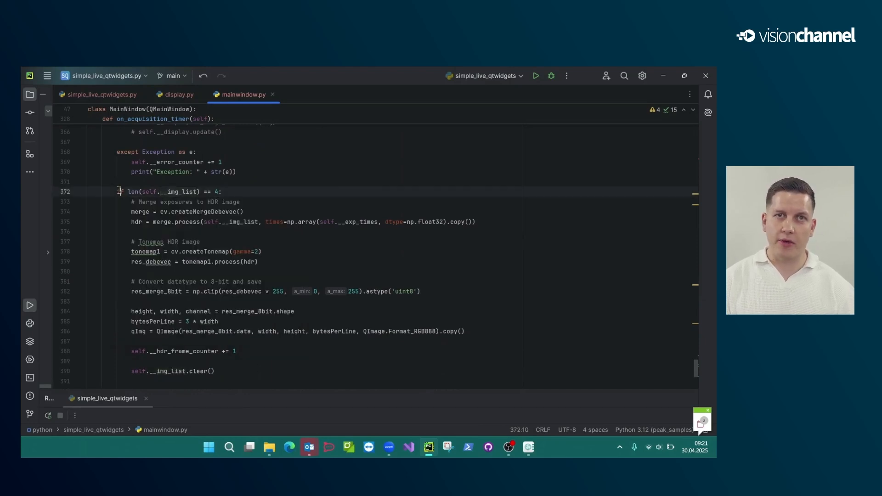
{"action": "left_click_drag", "start_coordinate": [119, 189], "coordinate": [235, 190]}
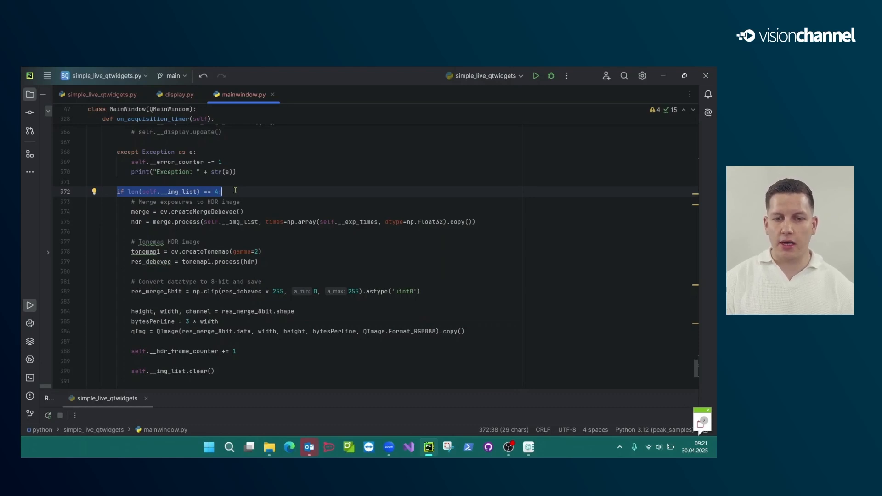
{"action": "left_click", "coordinate": [185, 212]}
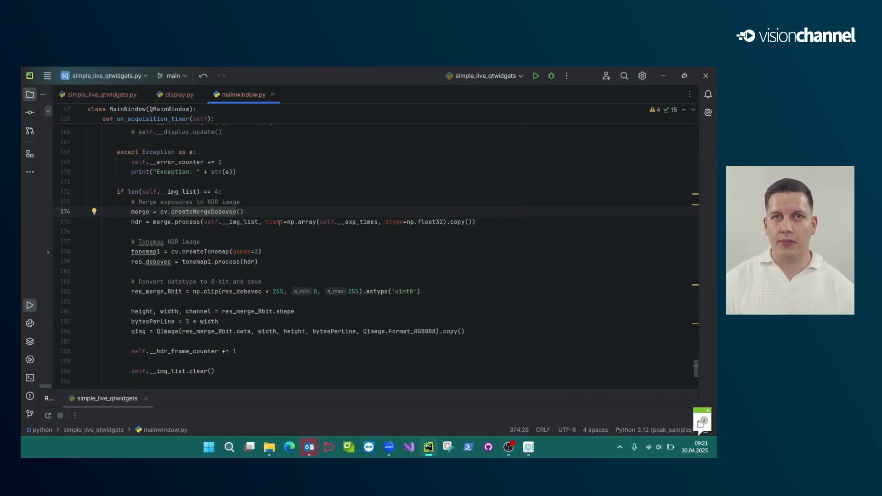
{"action": "double_click", "coordinate": [244, 223]}
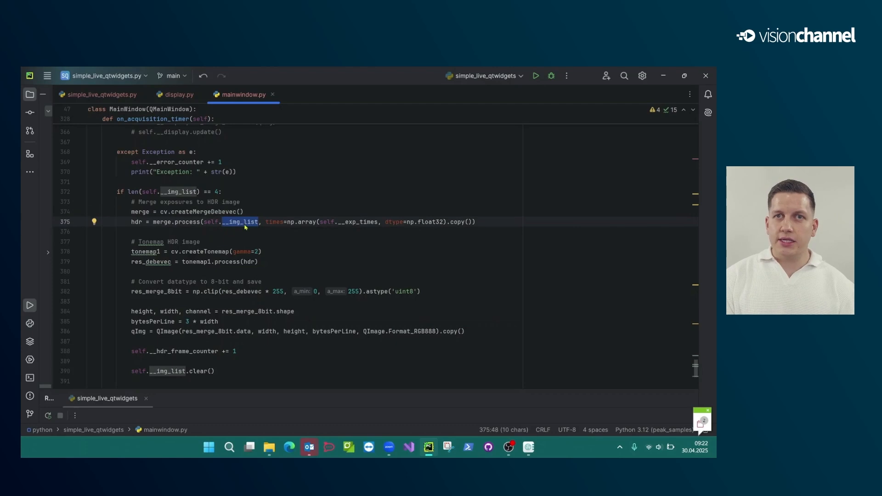
{"action": "double_click", "coordinate": [366, 222]}
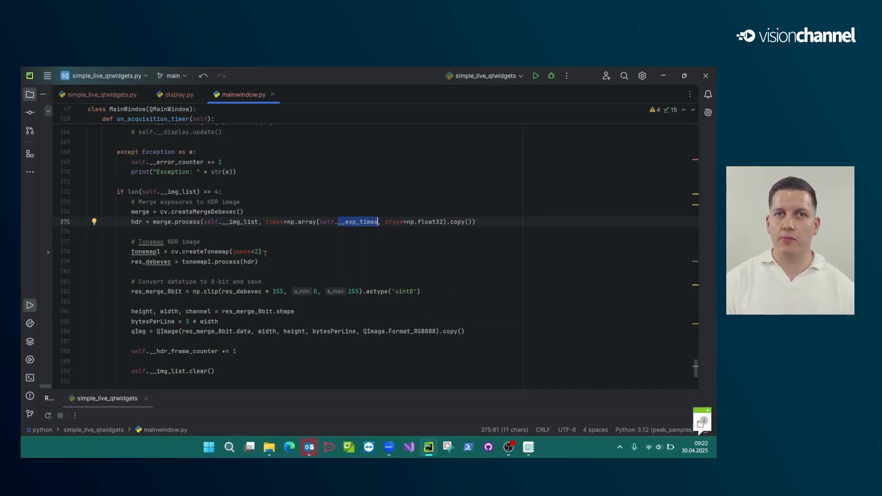
{"action": "mouse_move", "coordinate": [219, 260]}
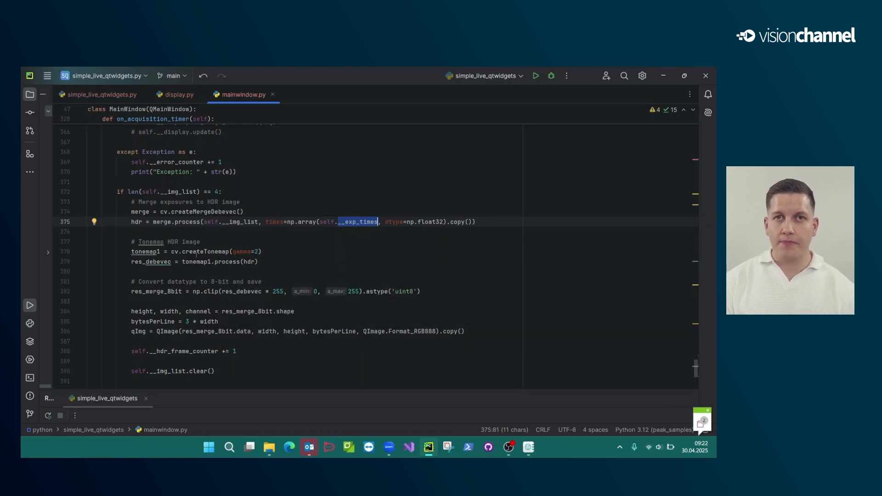
{"action": "left_click_drag", "start_coordinate": [132, 241], "coordinate": [270, 265]}
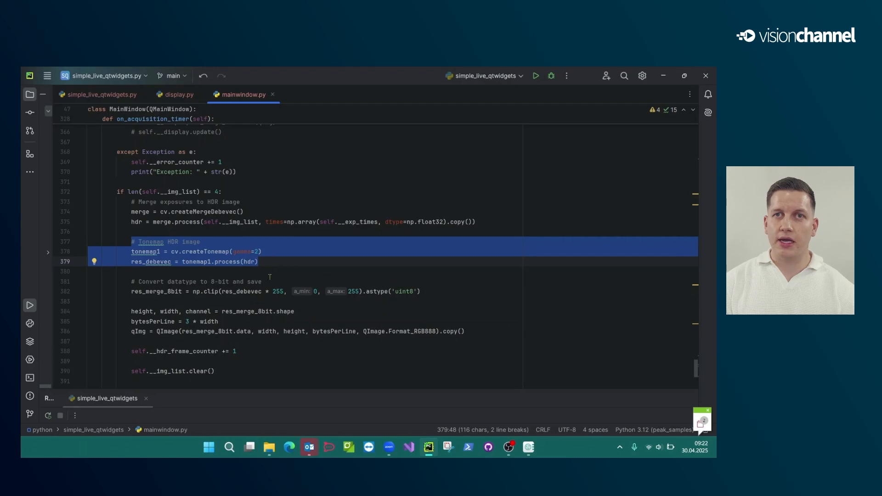
{"action": "left_click", "coordinate": [269, 279]}
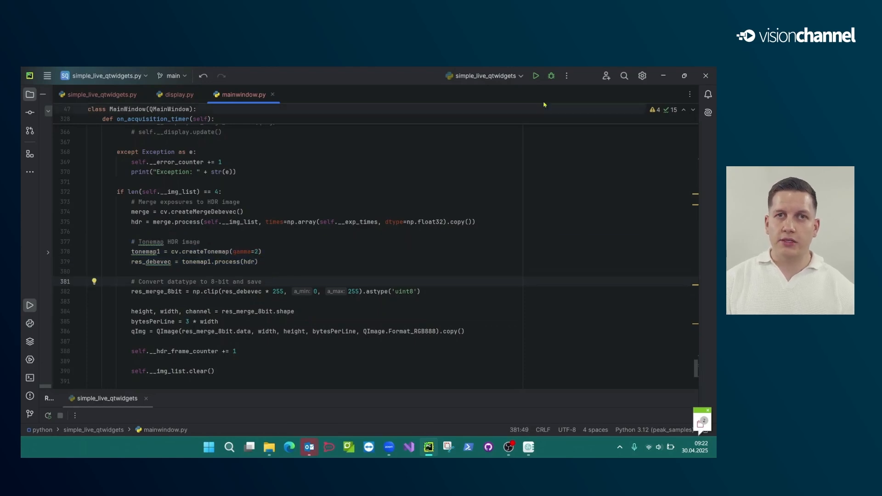
Run the simple_live_qtwidgets configuration.
{"action": "left_click", "coordinate": [537, 78]}
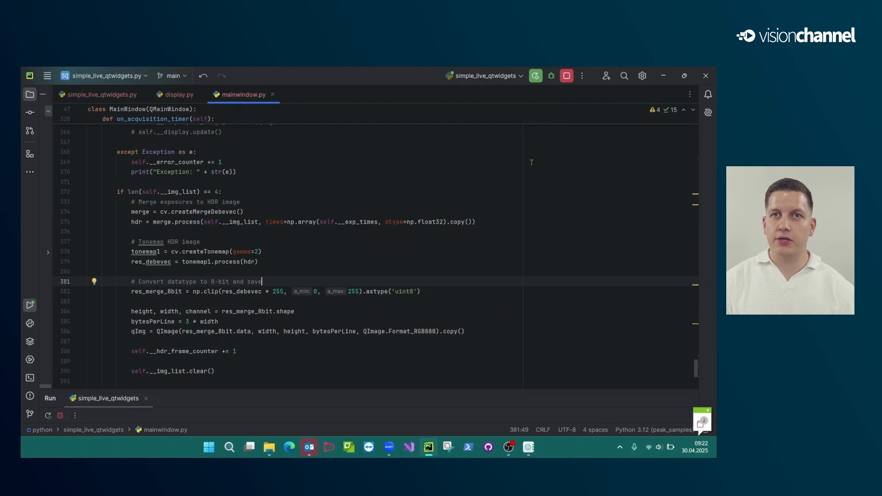